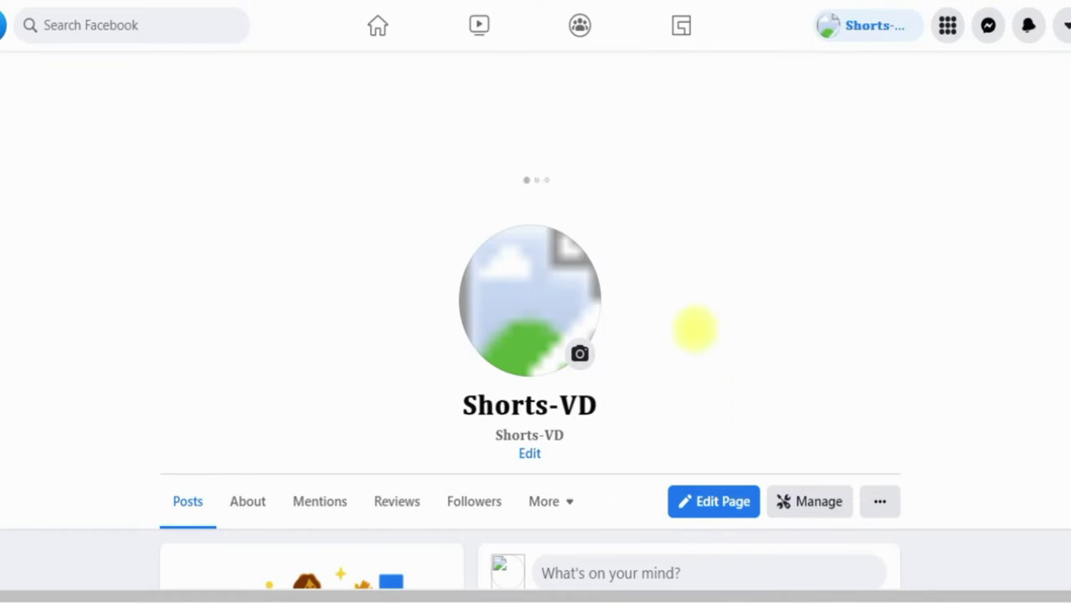
{"action": "scroll", "coordinate": [703, 343], "scroll_direction": "down", "scroll_amount": 7}
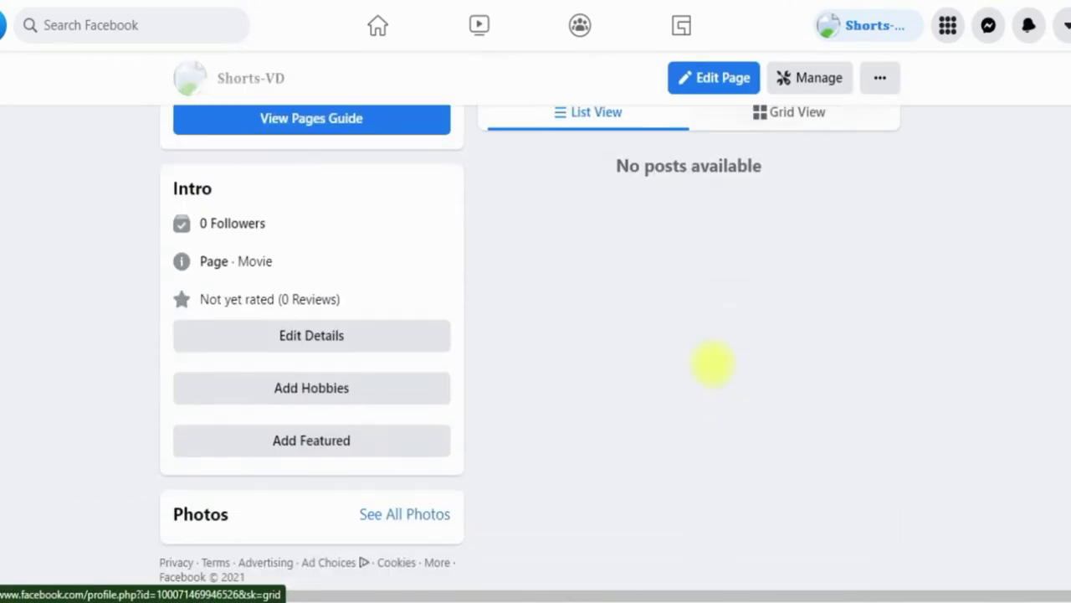
{"action": "scroll", "coordinate": [712, 411], "scroll_direction": "up", "scroll_amount": 4}
{"action": "scroll", "coordinate": [711, 410], "scroll_direction": "up", "scroll_amount": 3}
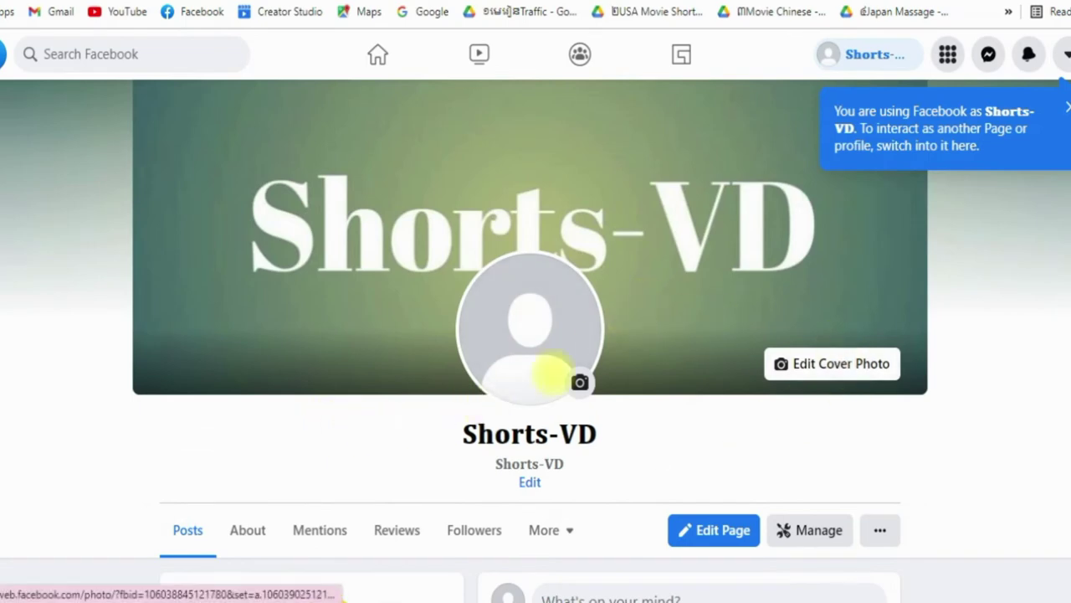
{"action": "scroll", "coordinate": [569, 360], "scroll_direction": "down", "scroll_amount": 2}
{"action": "scroll", "coordinate": [576, 347], "scroll_direction": "up", "scroll_amount": 2}
Upload Capture.PNG from the Desktop folder as the Shorts-VD page's profile picture and save it
{"action": "left_click", "coordinate": [579, 378]}
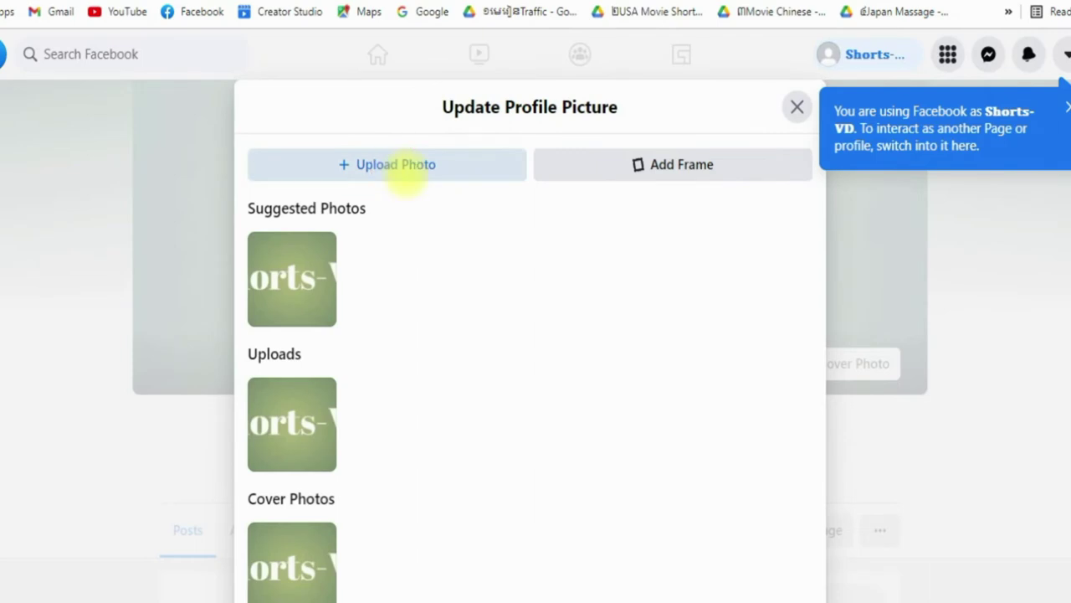
{"action": "left_click", "coordinate": [404, 164]}
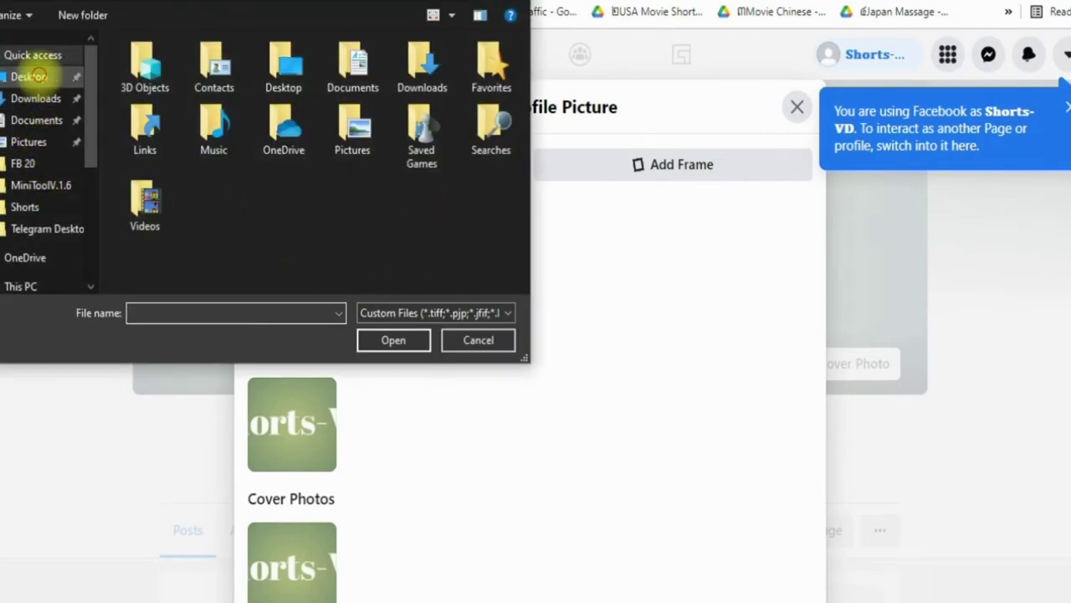
{"action": "left_click", "coordinate": [34, 76]}
{"action": "scroll", "coordinate": [335, 188], "scroll_direction": "down", "scroll_amount": 3}
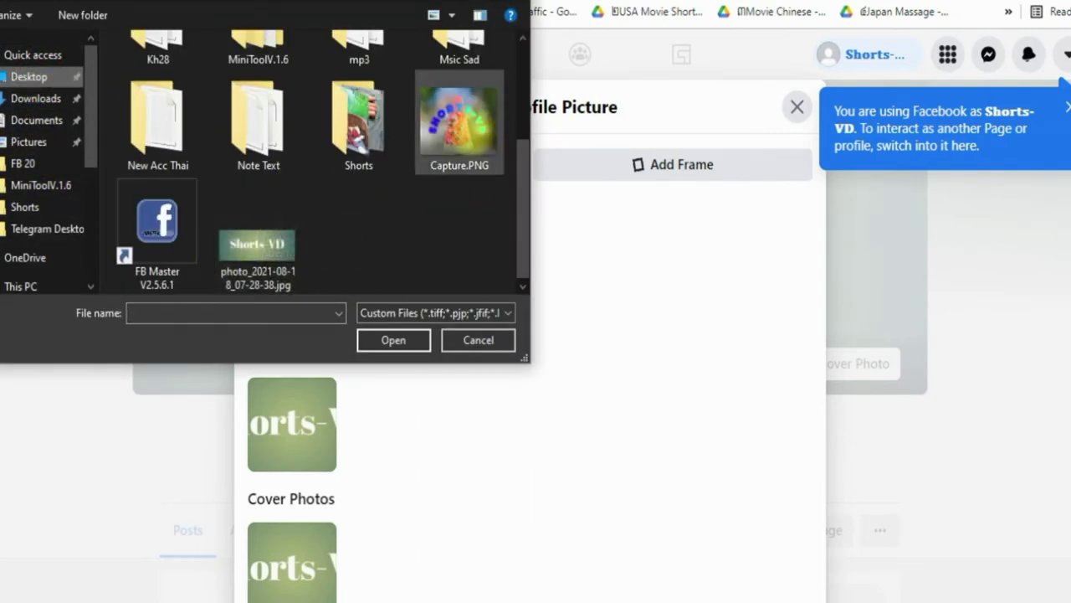
{"action": "left_click", "coordinate": [459, 125]}
{"action": "left_click", "coordinate": [394, 339]}
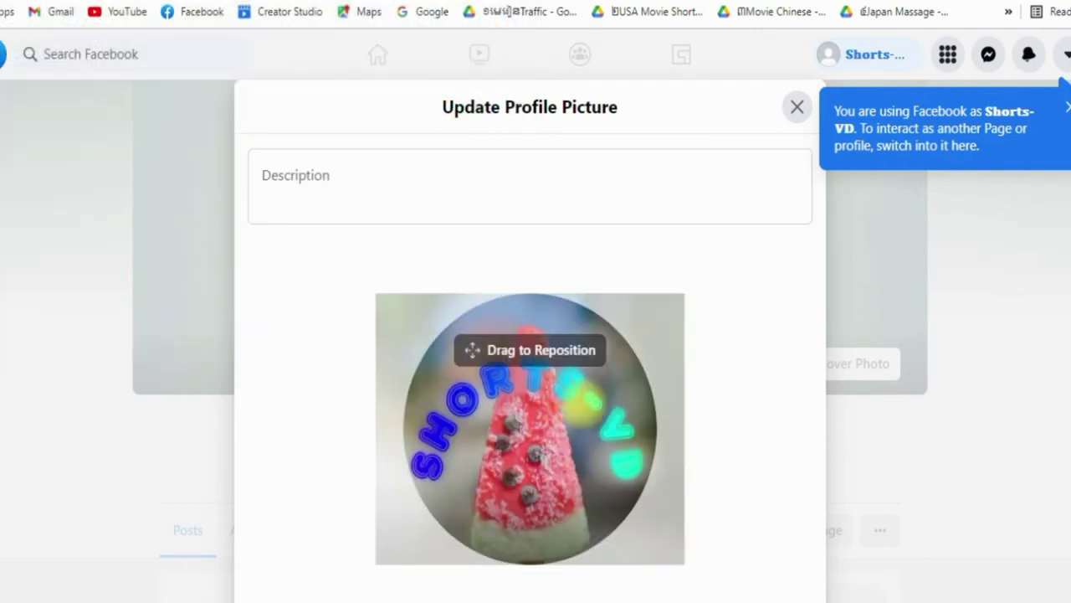
{"action": "scroll", "coordinate": [772, 405], "scroll_direction": "down", "scroll_amount": 2}
{"action": "scroll", "coordinate": [771, 405], "scroll_direction": "down", "scroll_amount": 1}
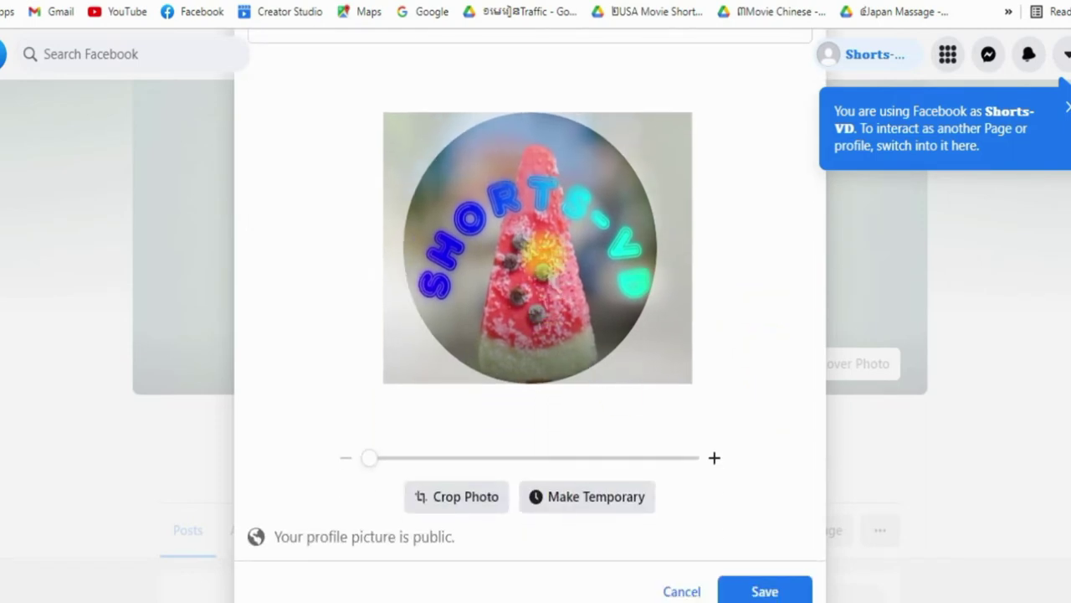
{"action": "scroll", "coordinate": [598, 378], "scroll_direction": "down", "scroll_amount": 2}
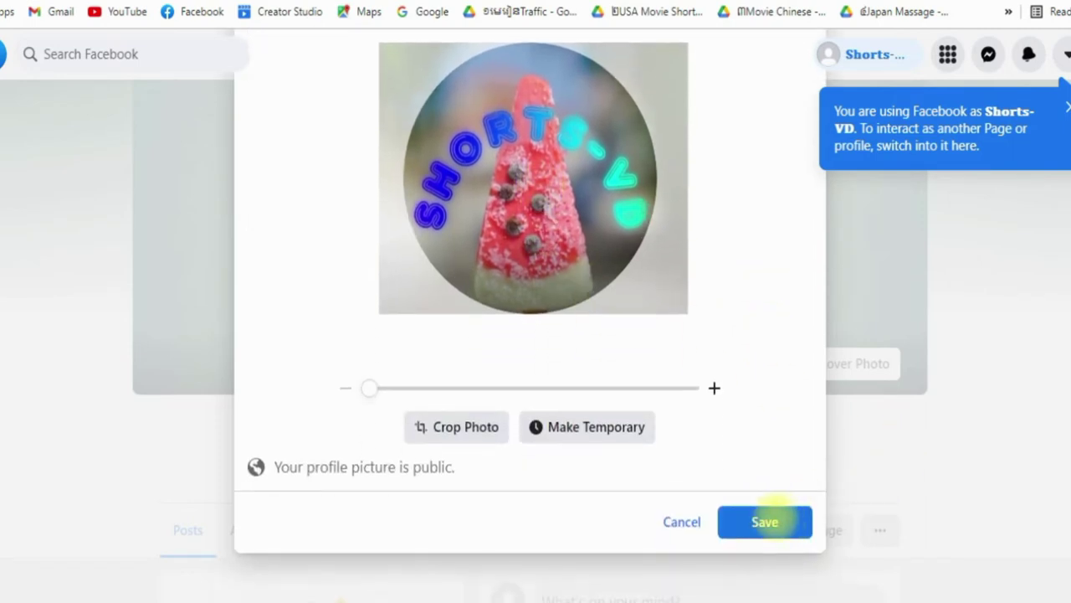
{"action": "left_click", "coordinate": [774, 519]}
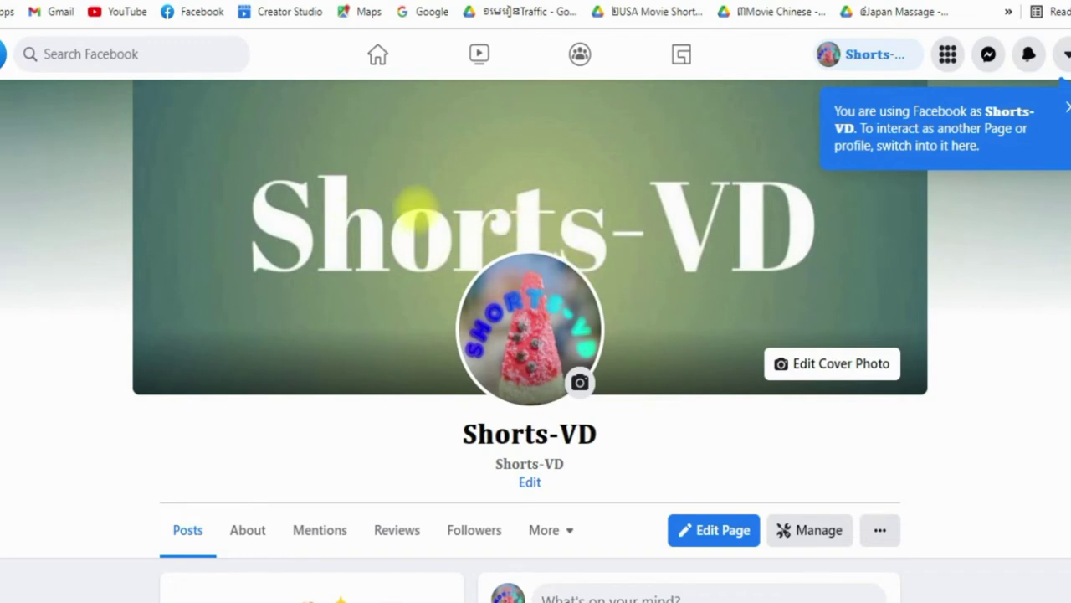
Go from the page's Intro details to the About overview for updating the page information
{"action": "scroll", "coordinate": [514, 371], "scroll_direction": "down", "scroll_amount": 1}
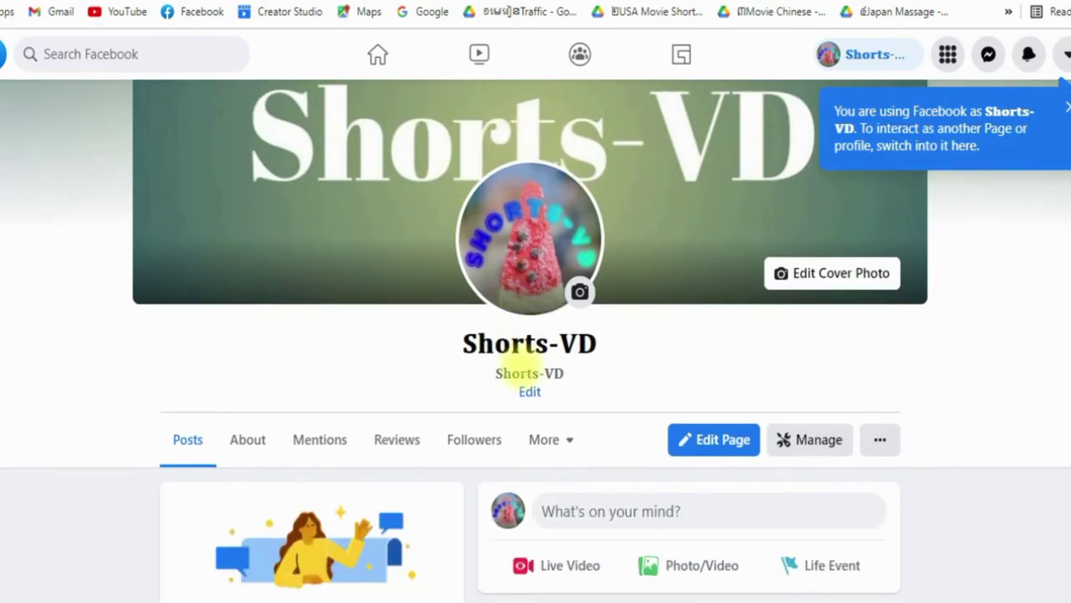
{"action": "scroll", "coordinate": [711, 270], "scroll_direction": "down", "scroll_amount": 2}
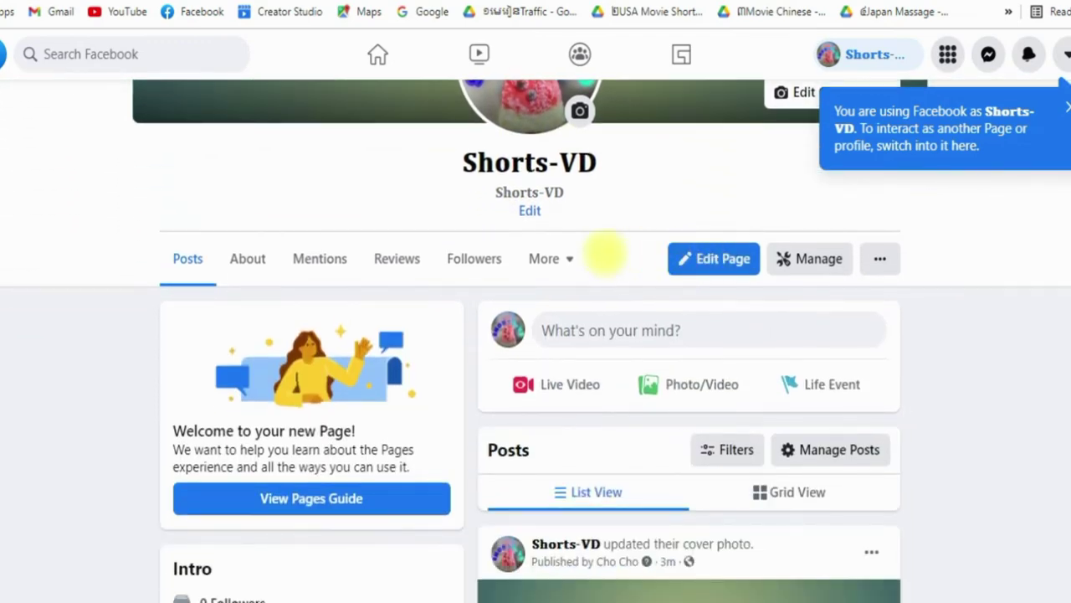
{"action": "scroll", "coordinate": [610, 251], "scroll_direction": "down", "scroll_amount": 4}
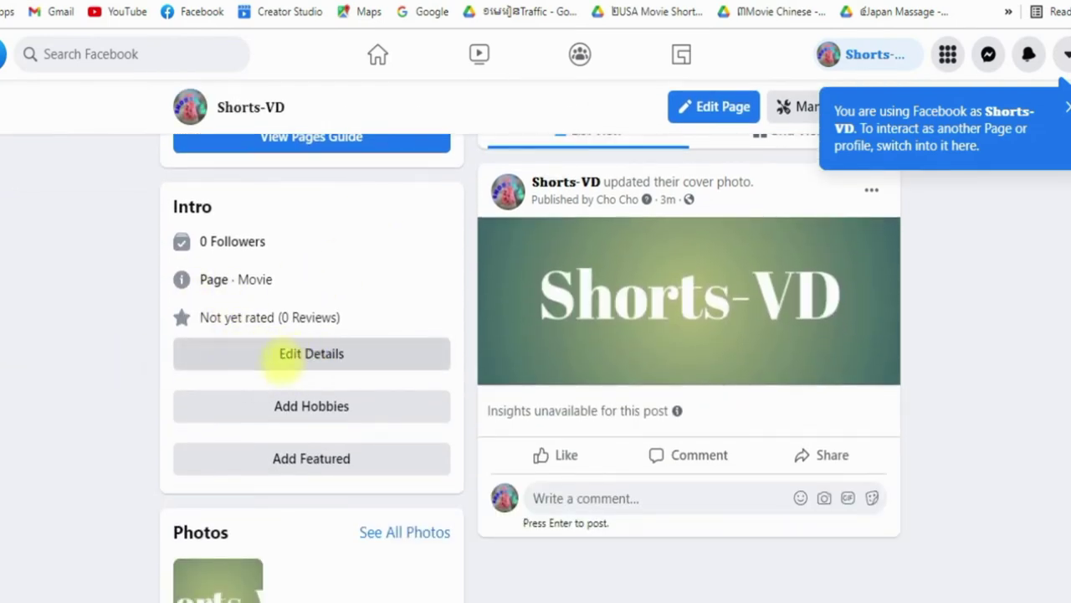
{"action": "left_click", "coordinate": [287, 356]}
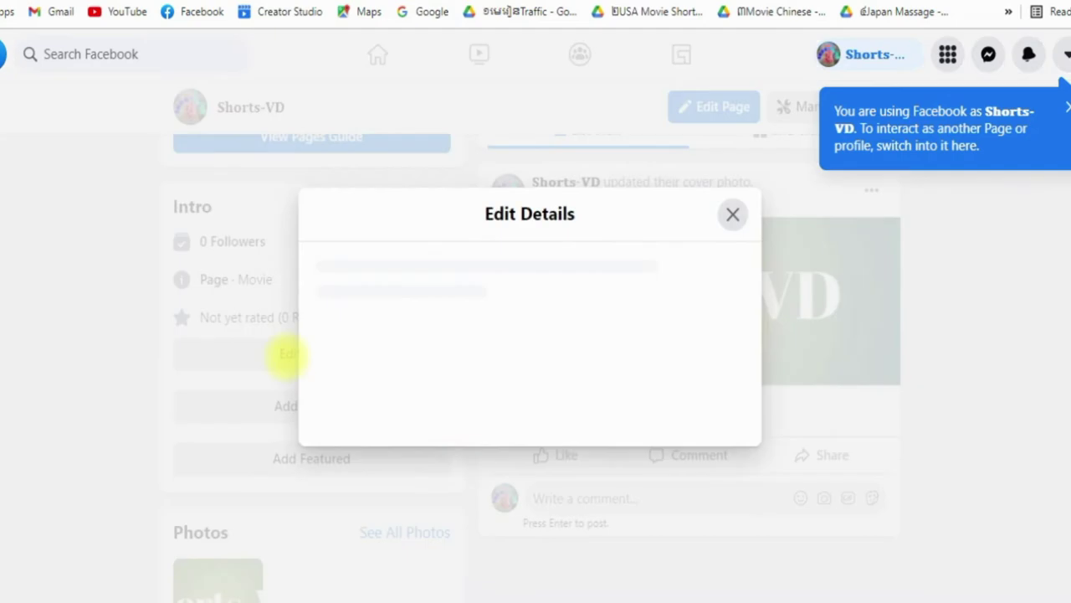
{"action": "scroll", "coordinate": [434, 338], "scroll_direction": "down", "scroll_amount": 4}
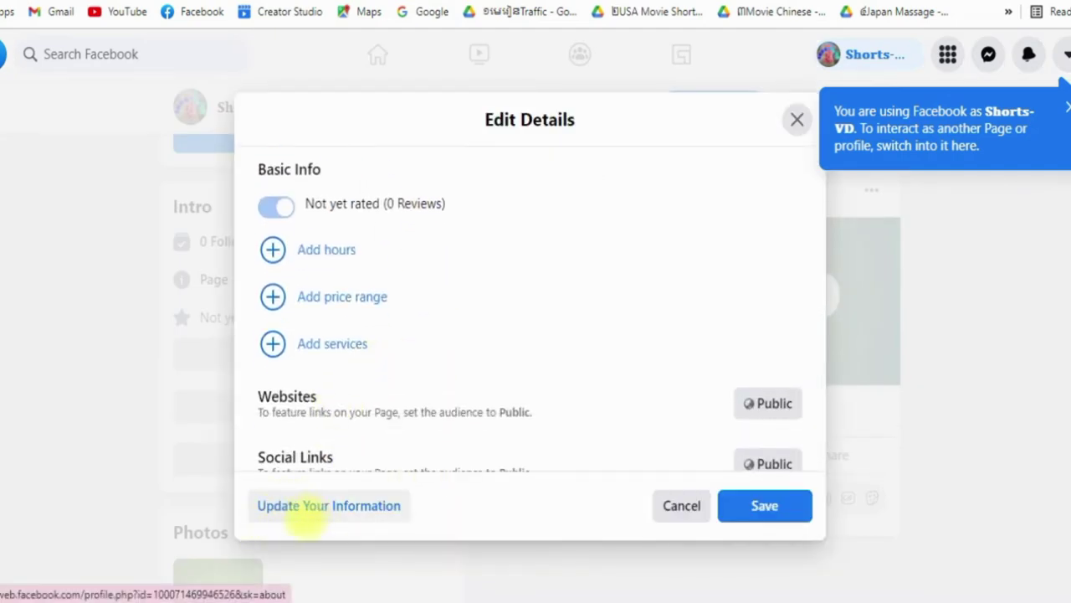
{"action": "left_click", "coordinate": [316, 507]}
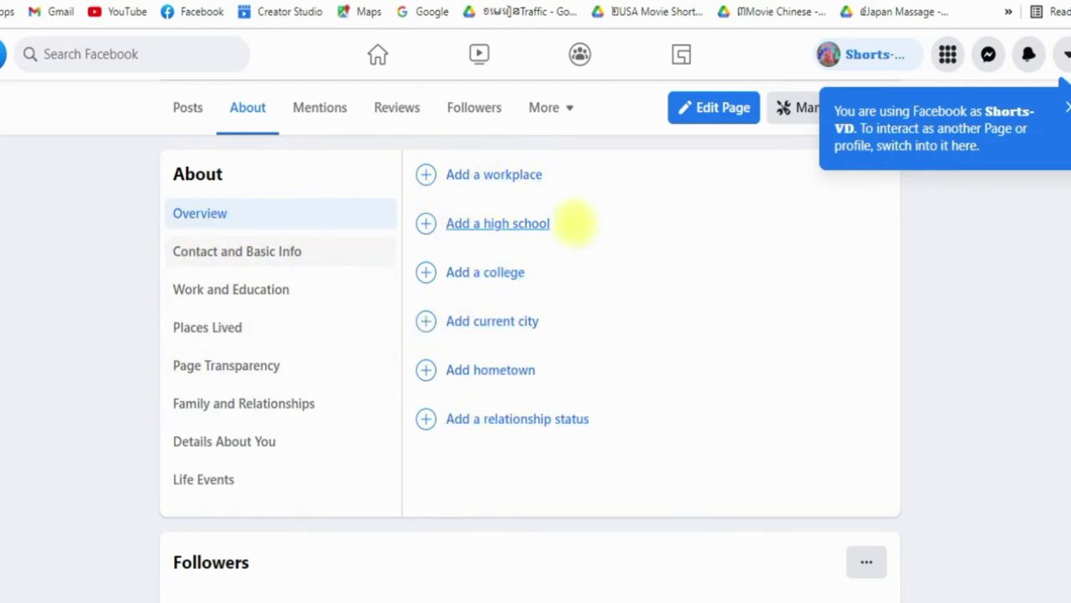
Start a new workplace entry in the About overview with the company name "Admind VG"
{"action": "left_click", "coordinate": [465, 174]}
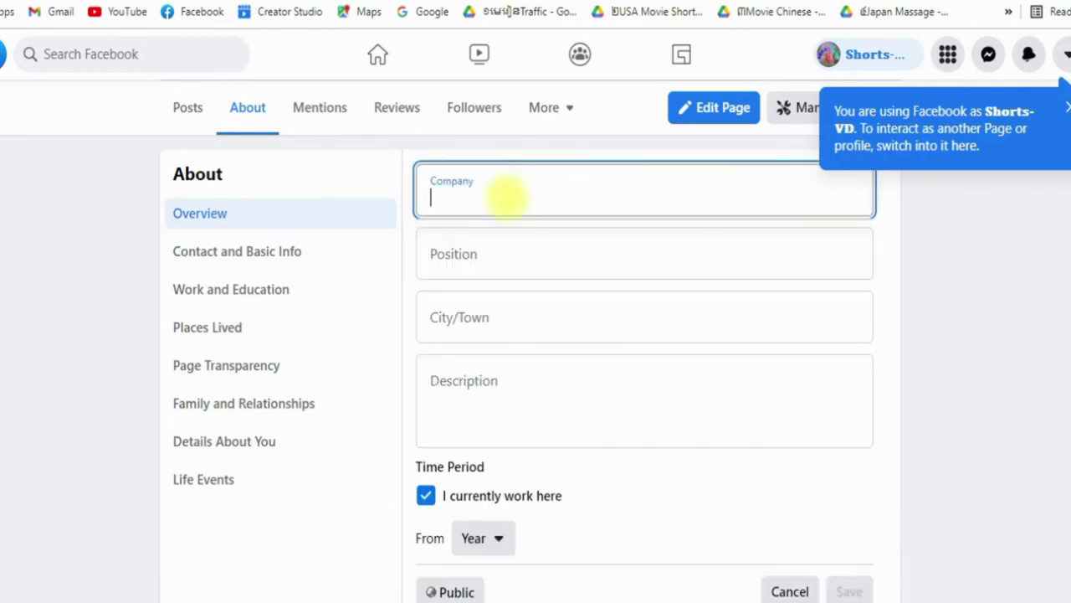
{"action": "type", "text": "Ad"}
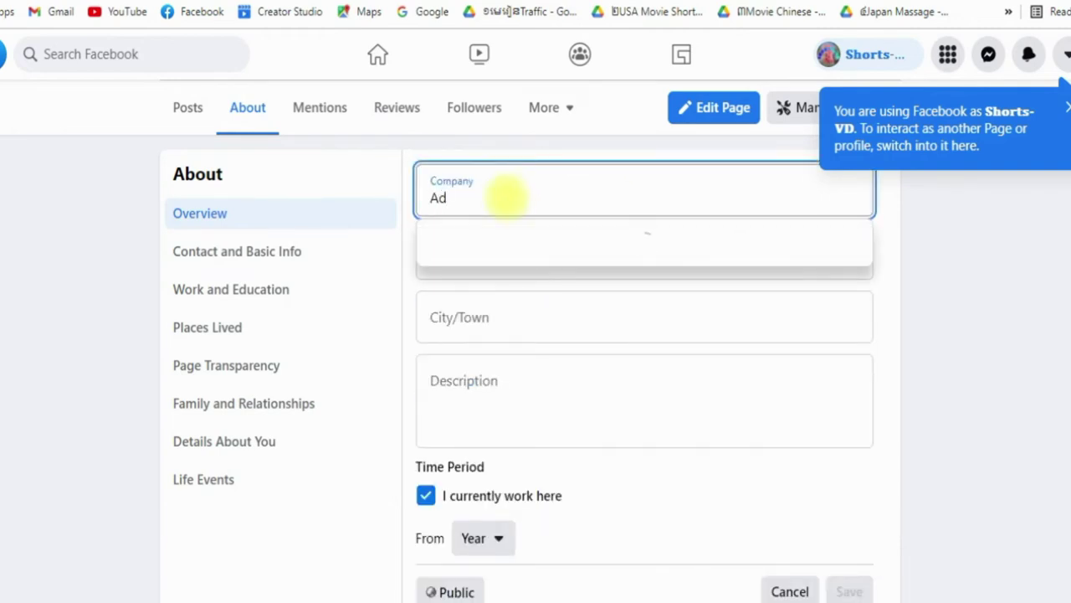
{"action": "type", "text": "mind VG"}
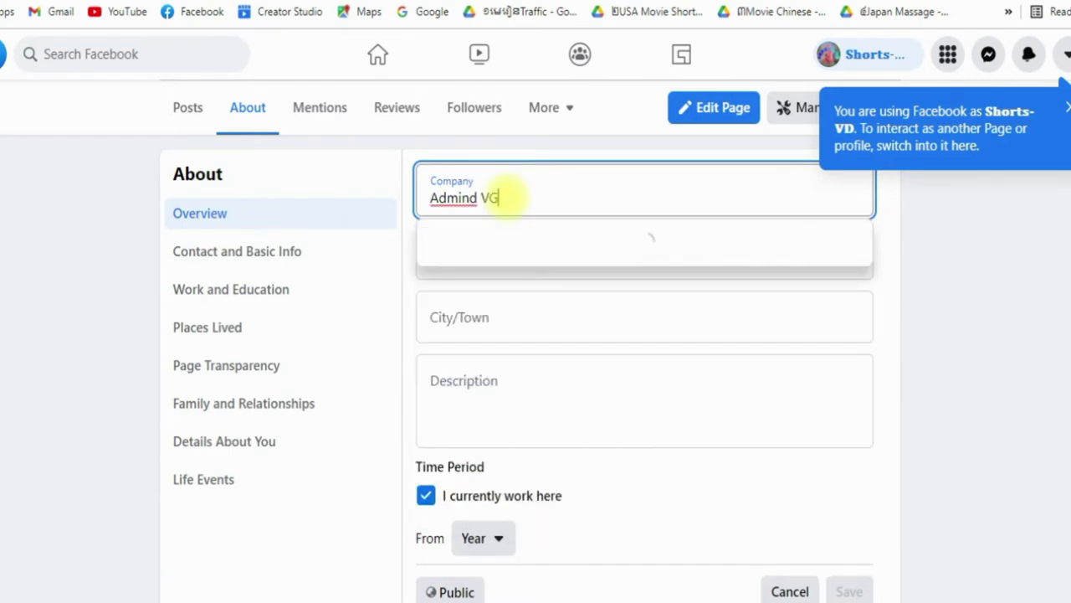
Set the workplace position to the suggested "Video / Creator" by searching for "video creator"
{"action": "left_click", "coordinate": [491, 243]}
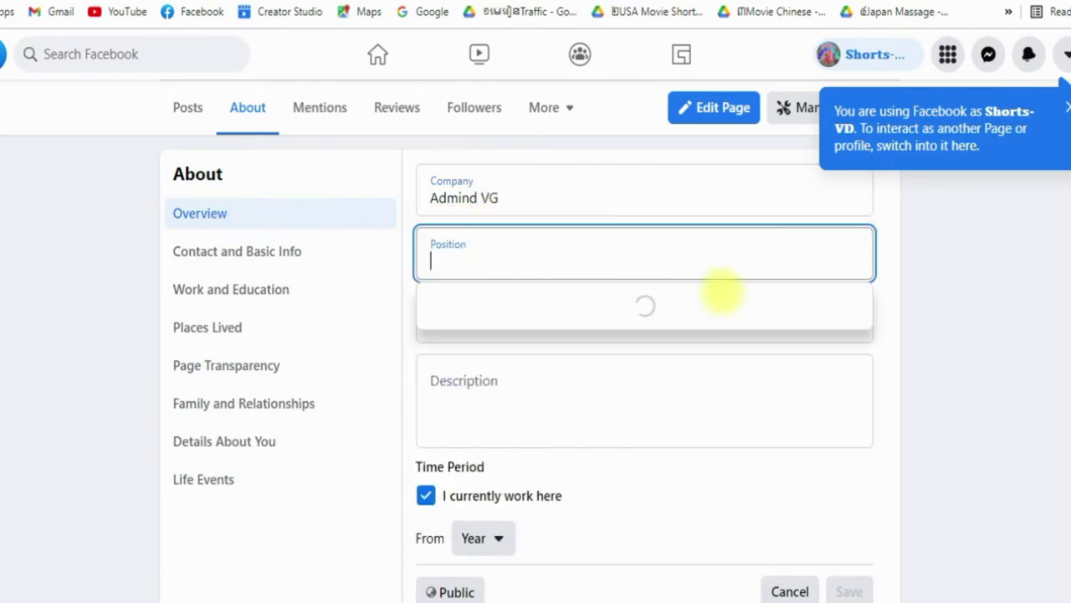
{"action": "scroll", "coordinate": [753, 301], "scroll_direction": "down", "scroll_amount": 3}
{"action": "scroll", "coordinate": [722, 335], "scroll_direction": "up", "scroll_amount": 4}
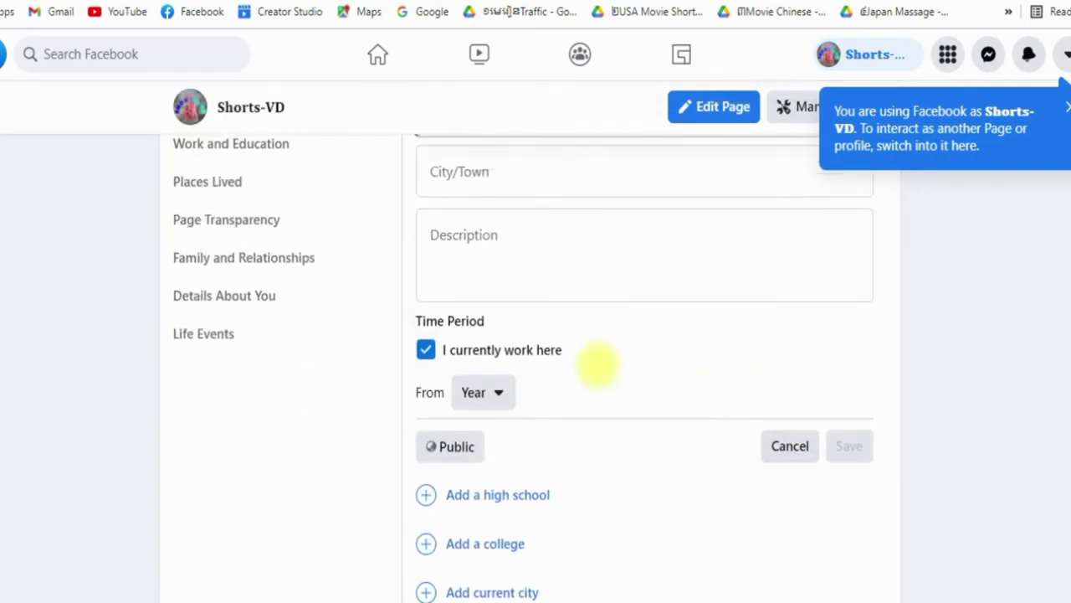
{"action": "left_click", "coordinate": [478, 404]}
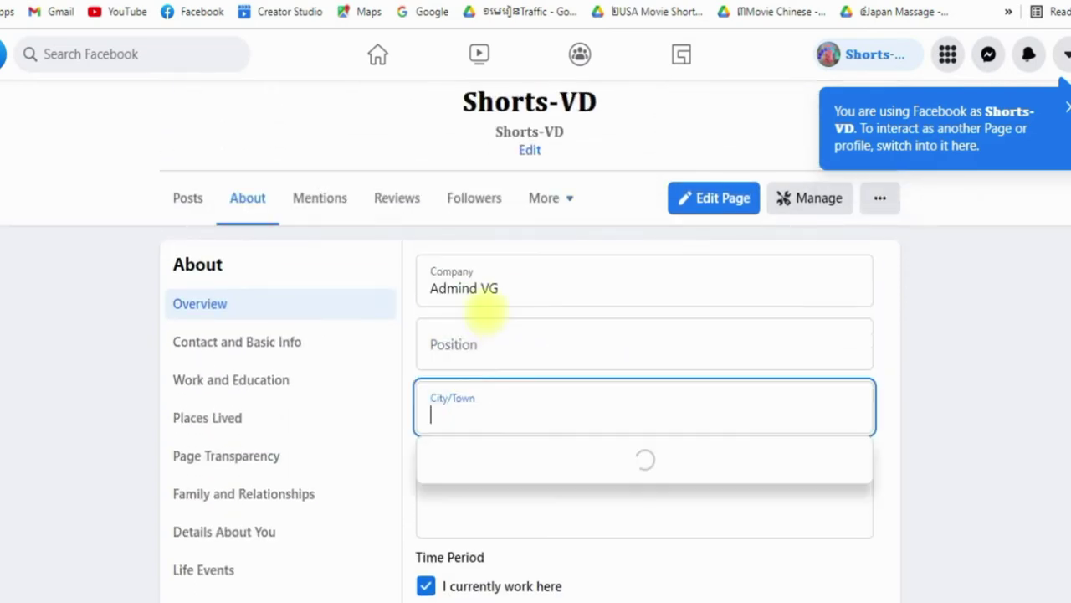
{"action": "left_click", "coordinate": [470, 348]}
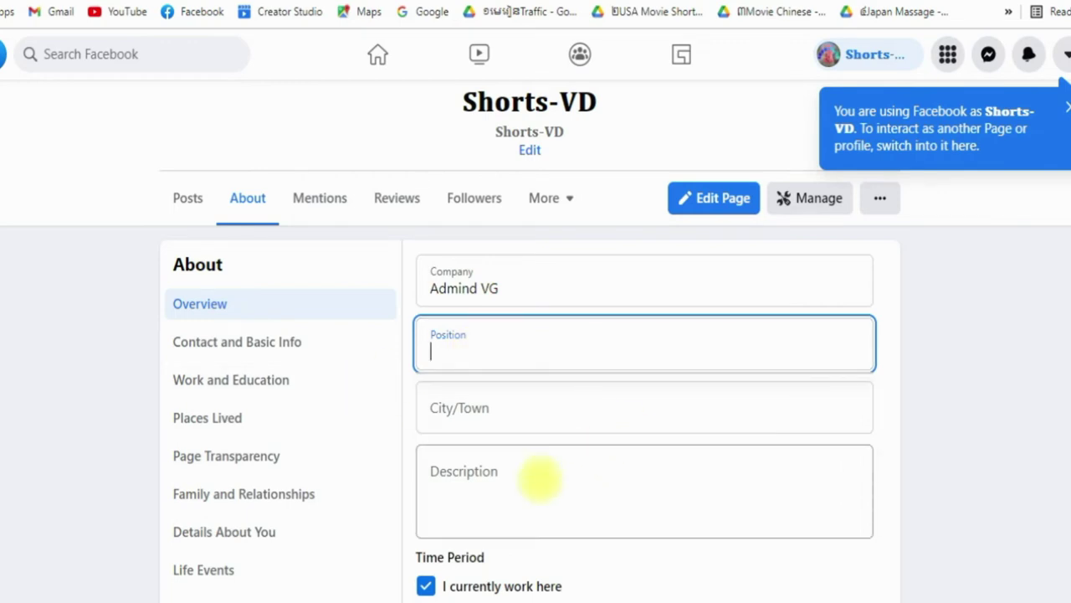
{"action": "type", "text": "vide"}
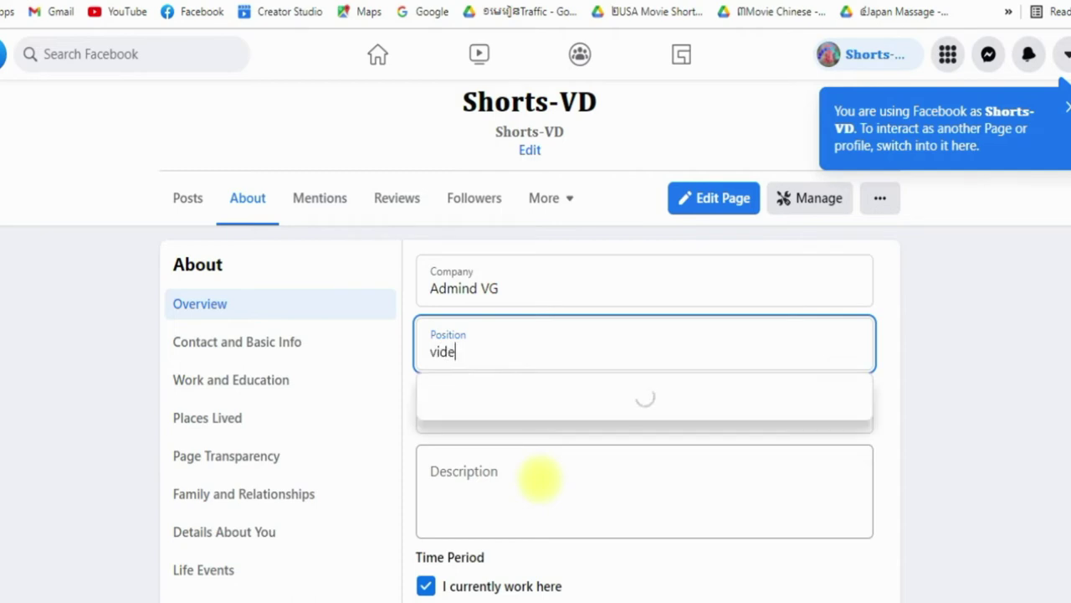
{"action": "type", "text": "o"}
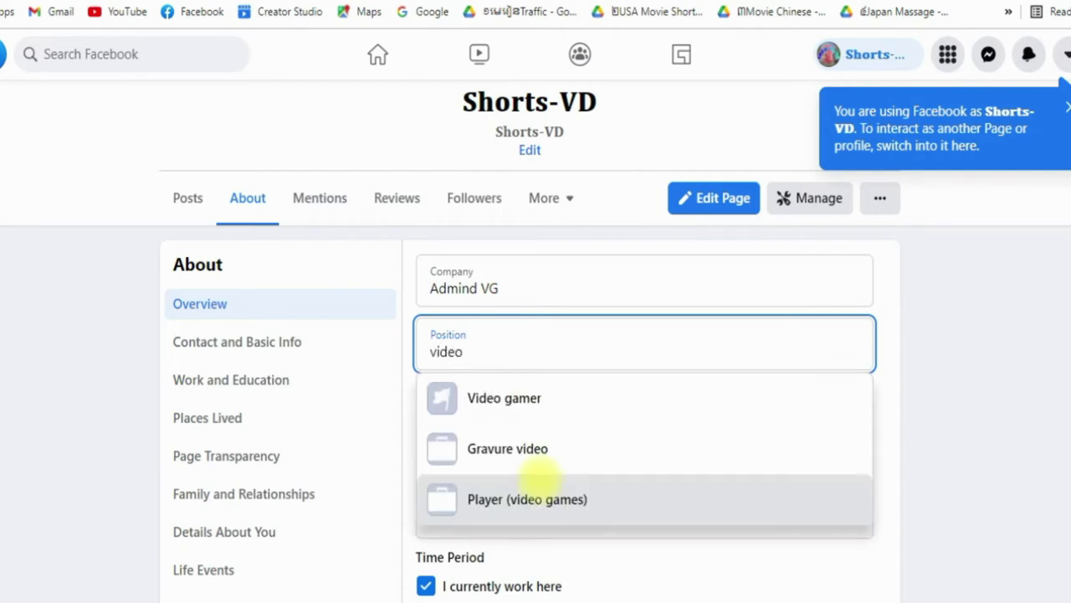
{"action": "type", "text": " crea"}
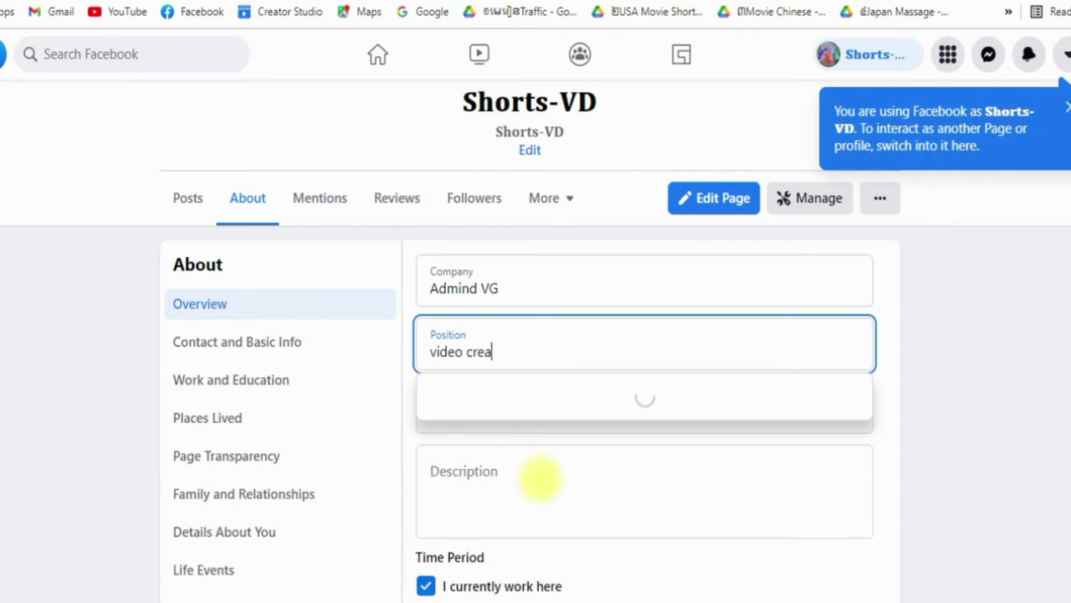
{"action": "type", "text": "tor"}
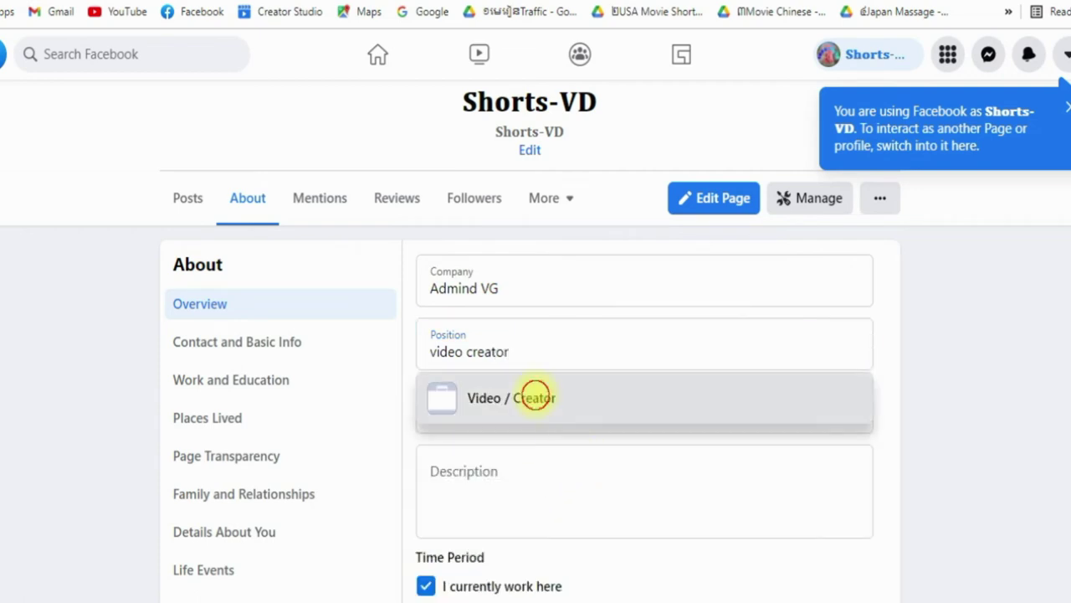
{"action": "left_click", "coordinate": [531, 397]}
Save the workplace entry and decline sharing it on News Feed
{"action": "scroll", "coordinate": [591, 388], "scroll_direction": "down", "scroll_amount": 3}
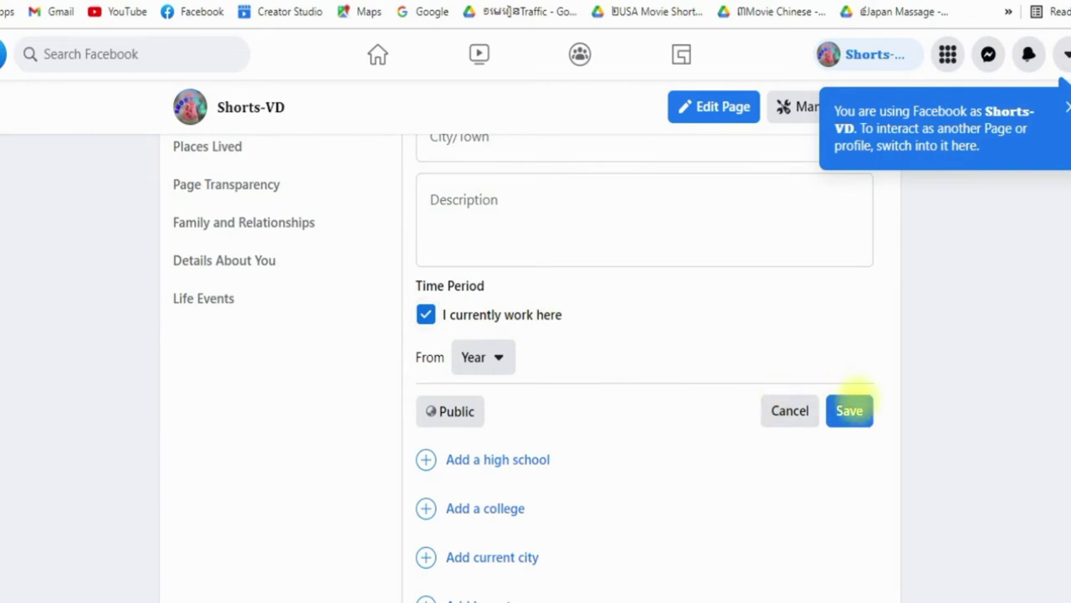
{"action": "left_click", "coordinate": [849, 410]}
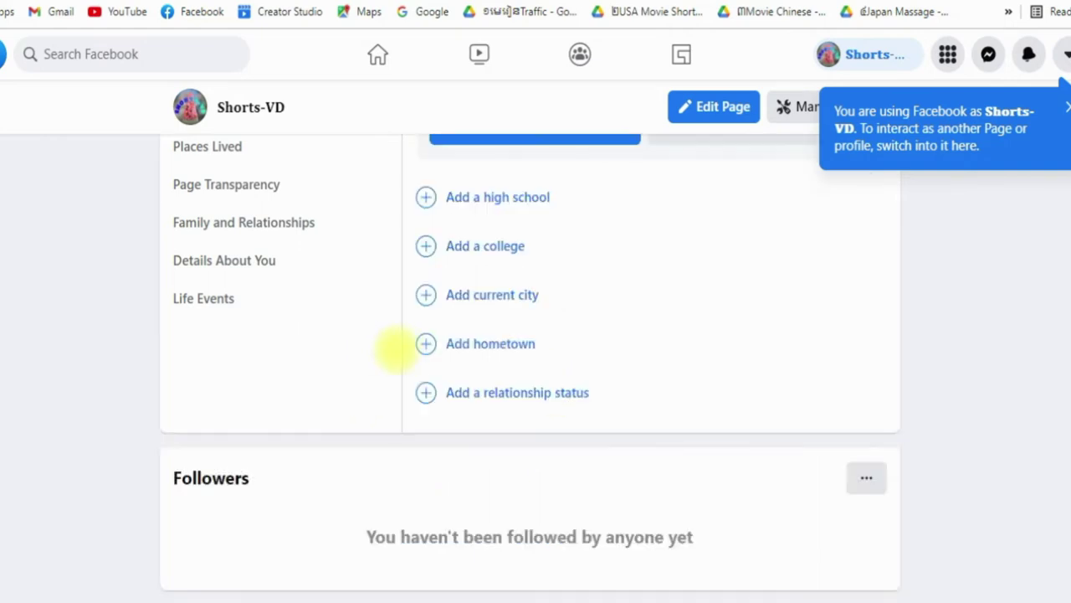
{"action": "scroll", "coordinate": [560, 276], "scroll_direction": "up", "scroll_amount": 2}
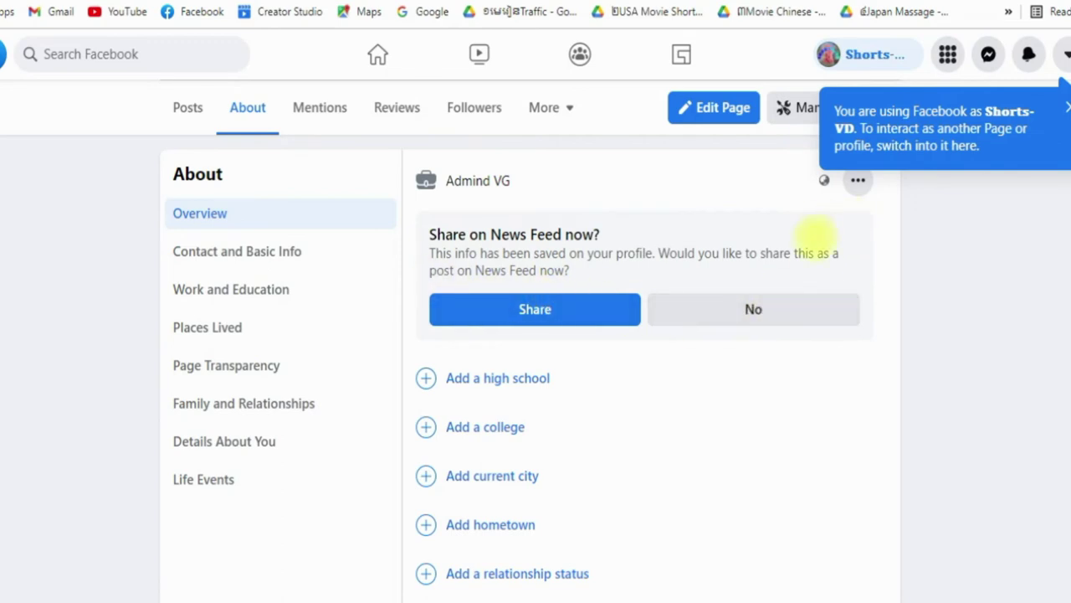
{"action": "left_click", "coordinate": [725, 310]}
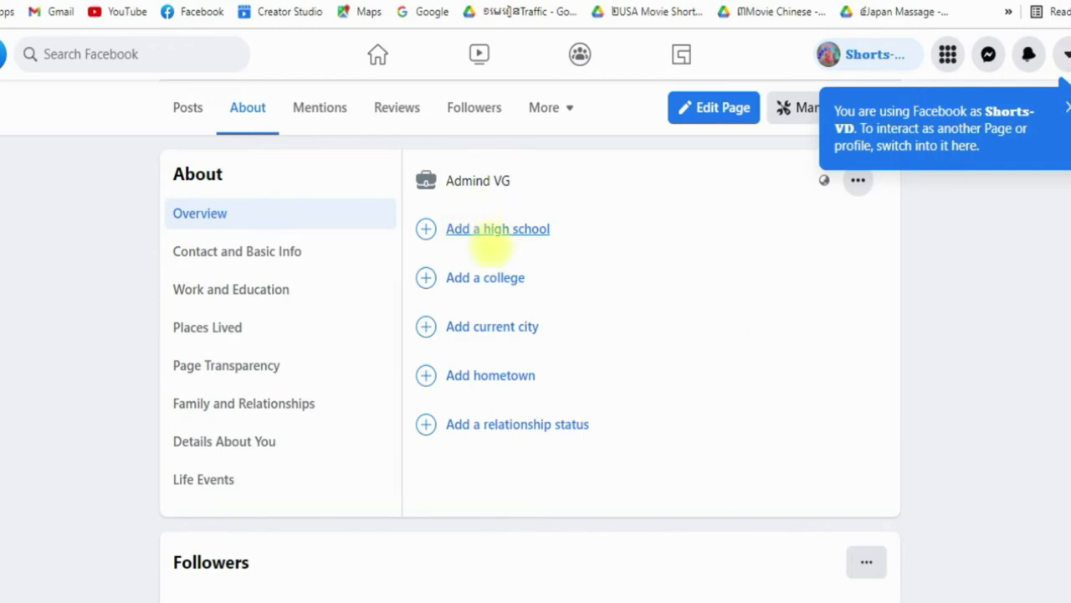
{"action": "left_click", "coordinate": [478, 231]}
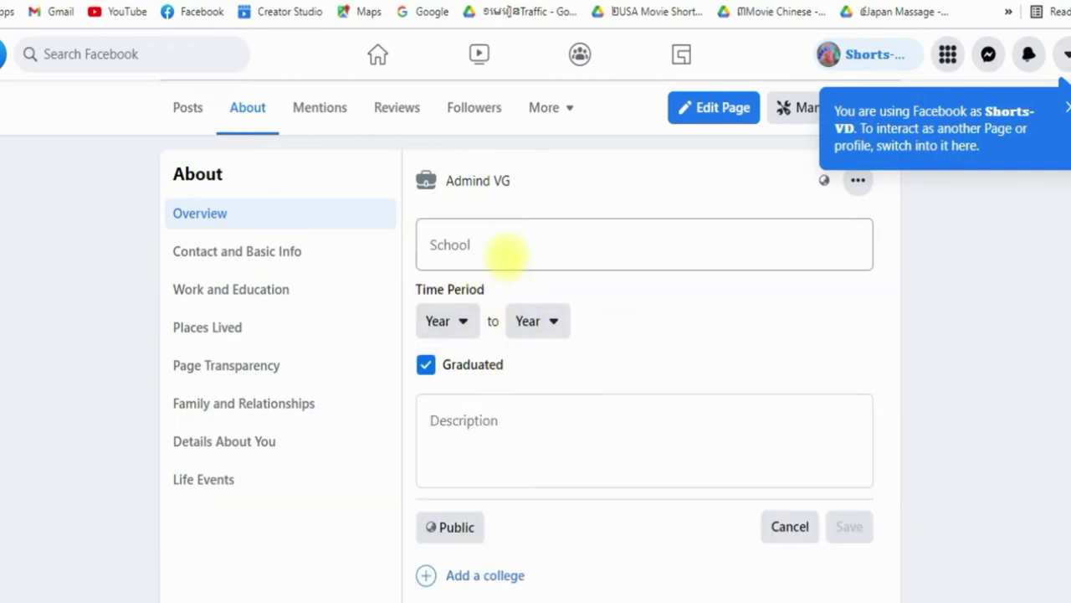
{"action": "left_click", "coordinate": [505, 250]}
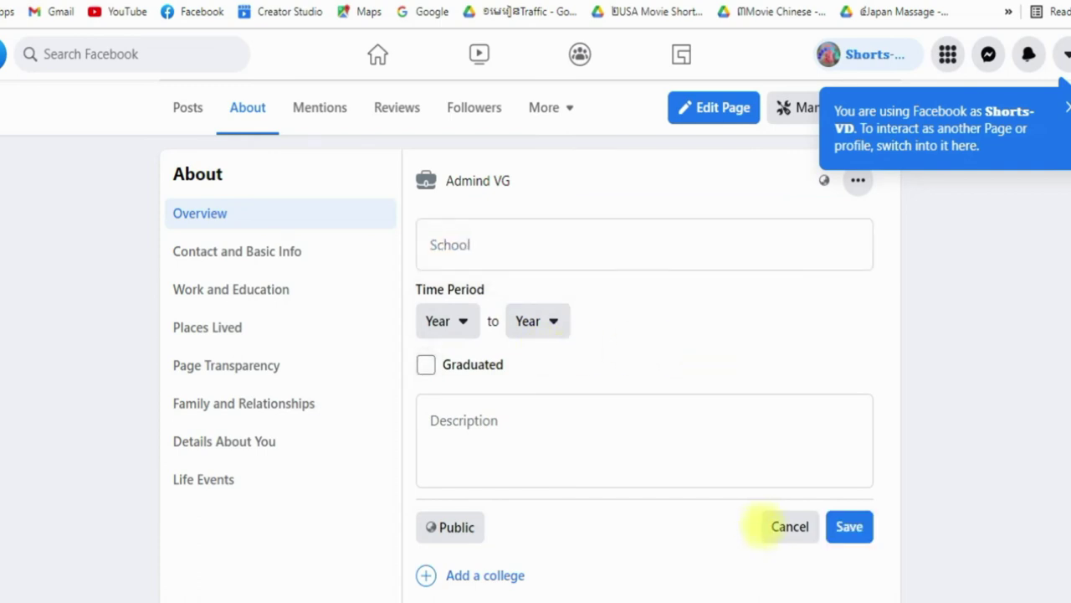
{"action": "left_click", "coordinate": [765, 524]}
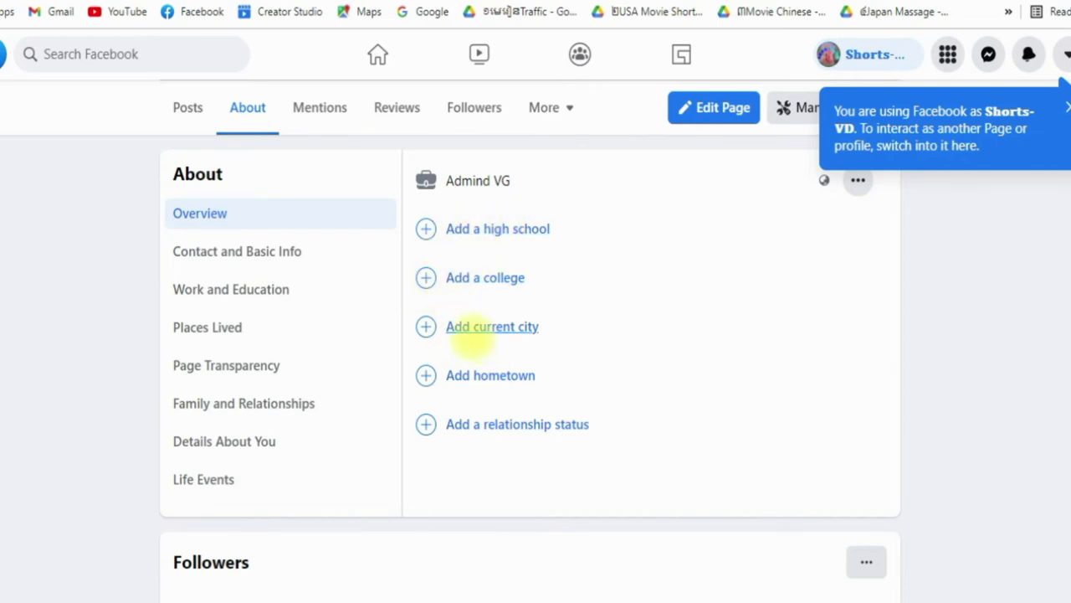
Add Poipet as the current city in the About overview and save the entry
{"action": "left_click", "coordinate": [489, 328]}
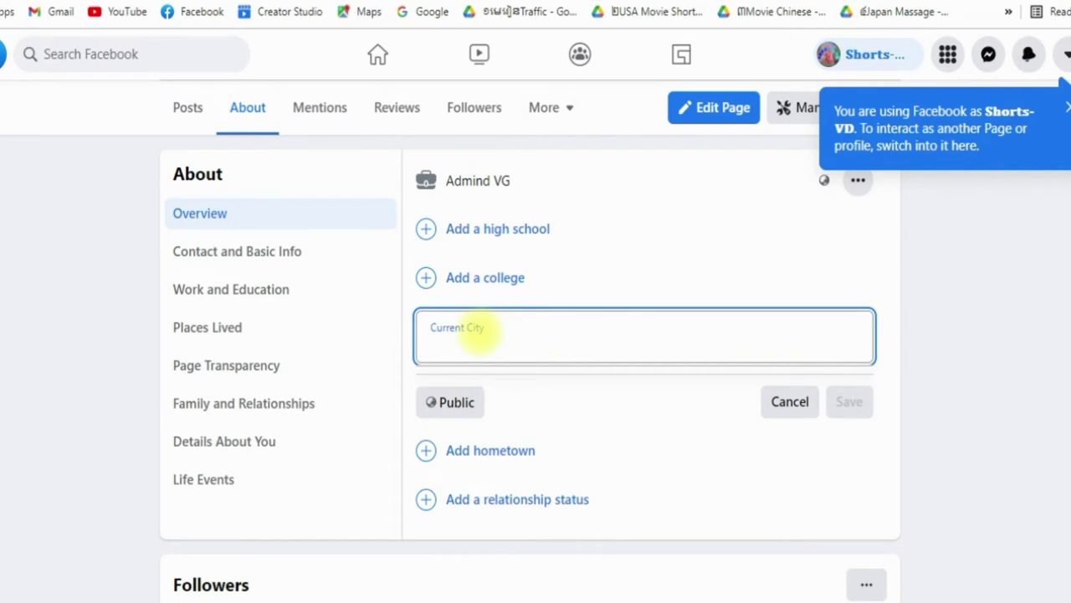
{"action": "type", "text": "poipet"}
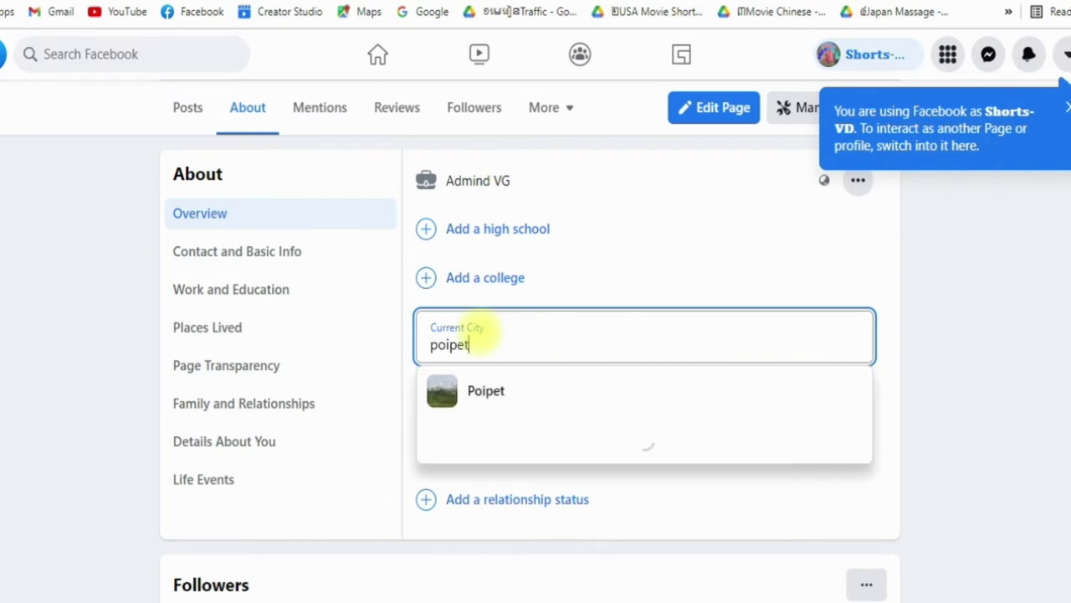
{"action": "left_click", "coordinate": [491, 390]}
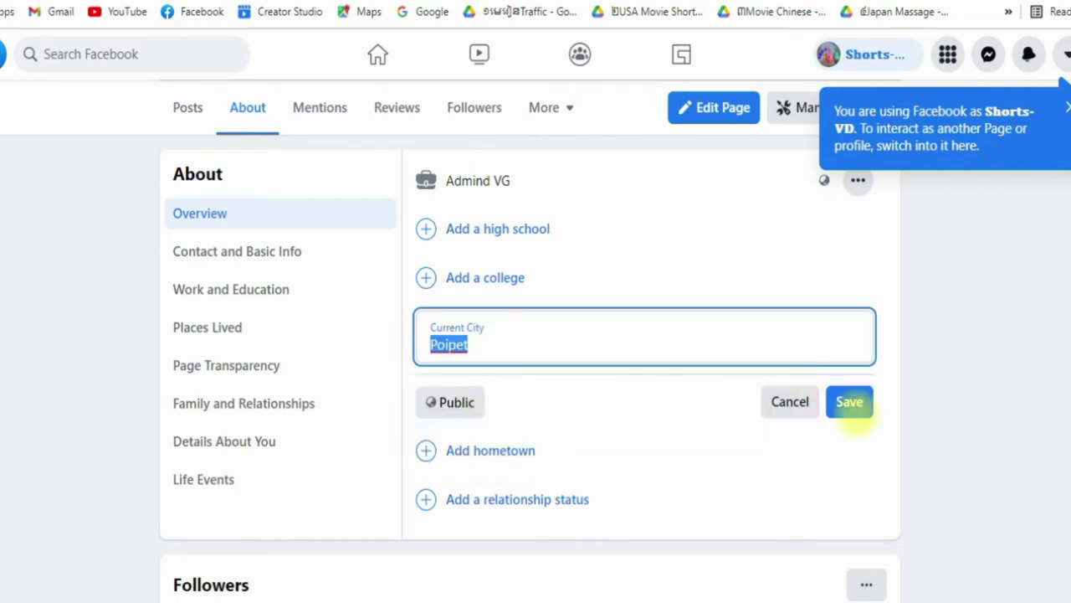
{"action": "left_click", "coordinate": [850, 402]}
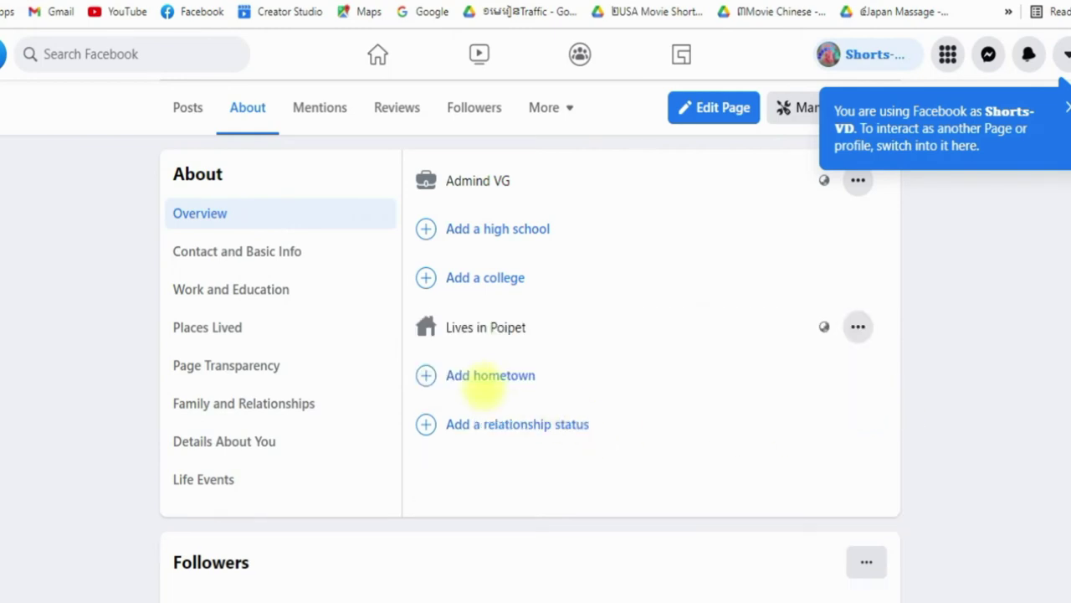
Add Poipet as the hometown in the About overview and save the entry
{"action": "left_click", "coordinate": [474, 376]}
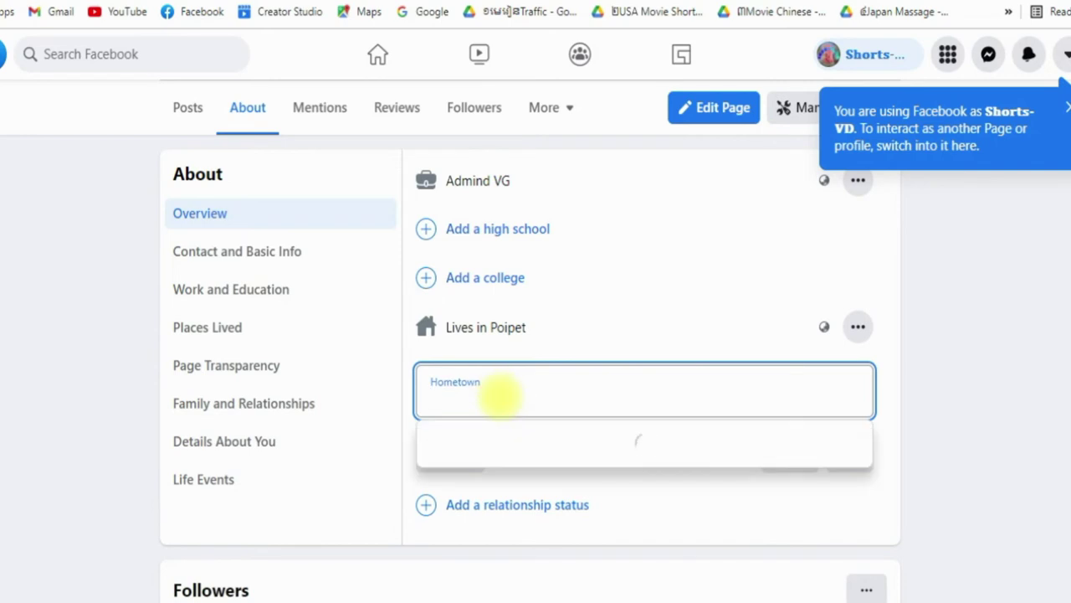
{"action": "type", "text": "poipet"}
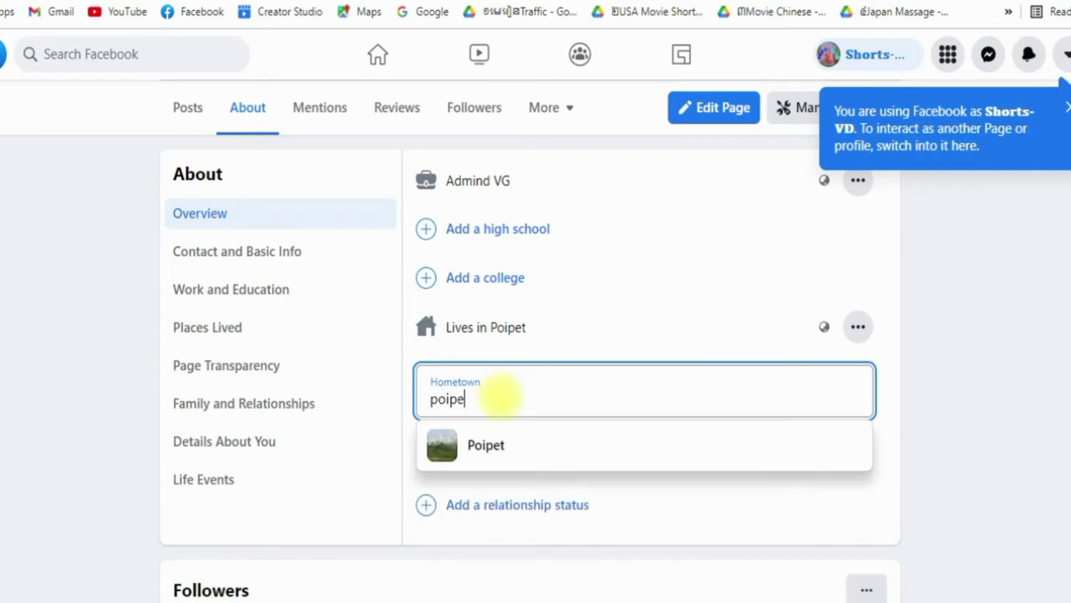
{"action": "left_click", "coordinate": [500, 445]}
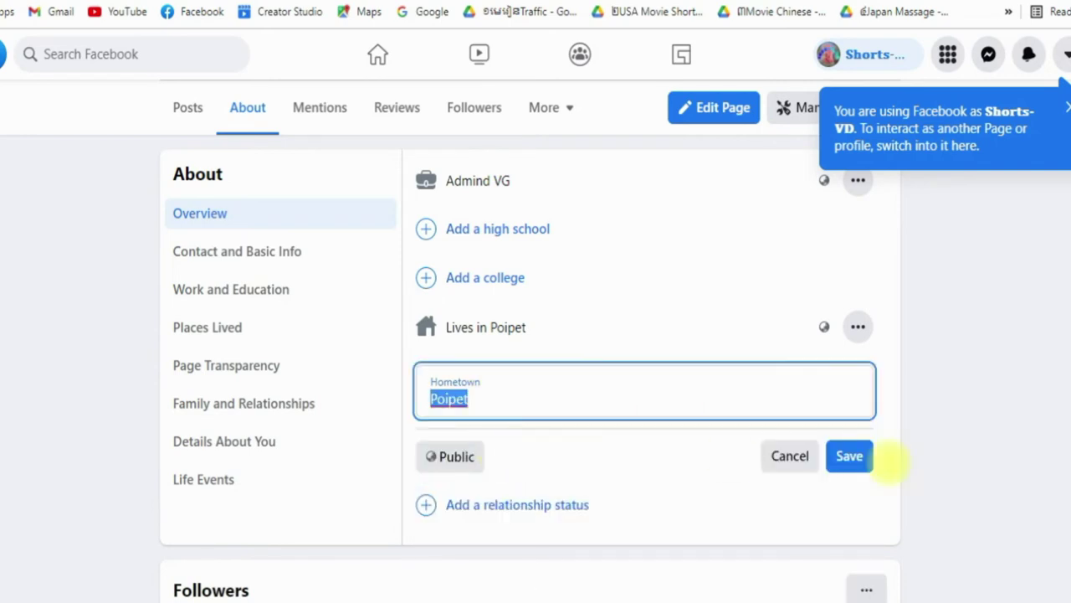
{"action": "left_click", "coordinate": [859, 461]}
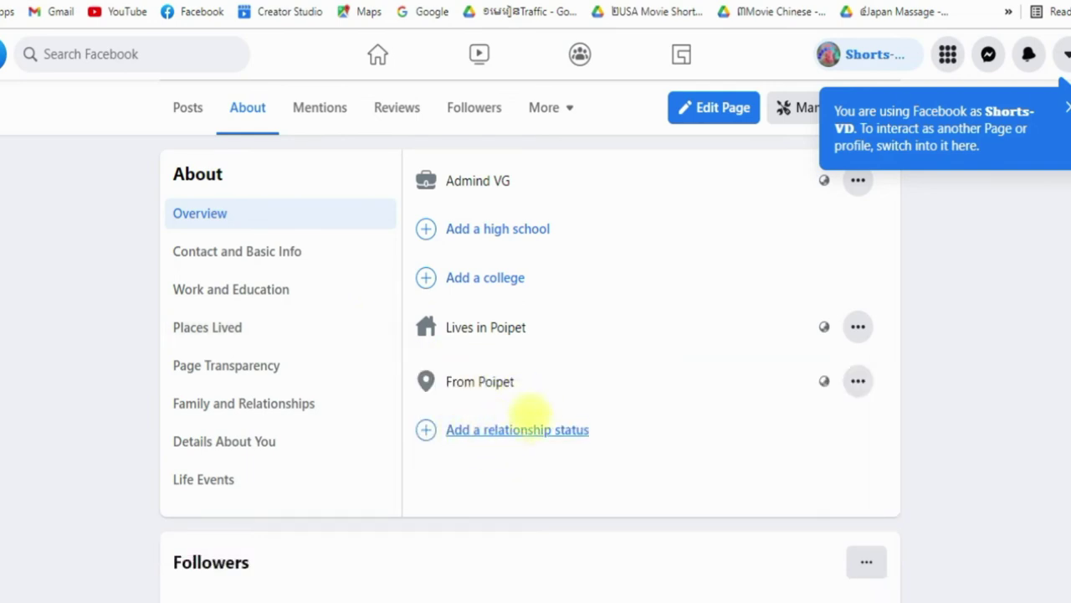
{"action": "scroll", "coordinate": [502, 418], "scroll_direction": "down", "scroll_amount": 1}
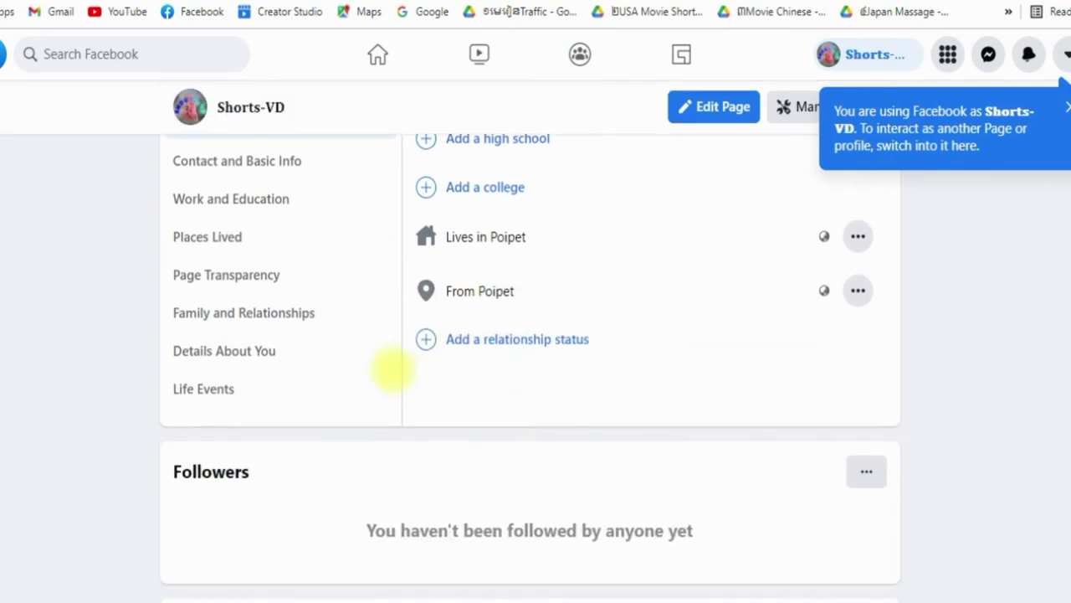
{"action": "left_click", "coordinate": [523, 339]}
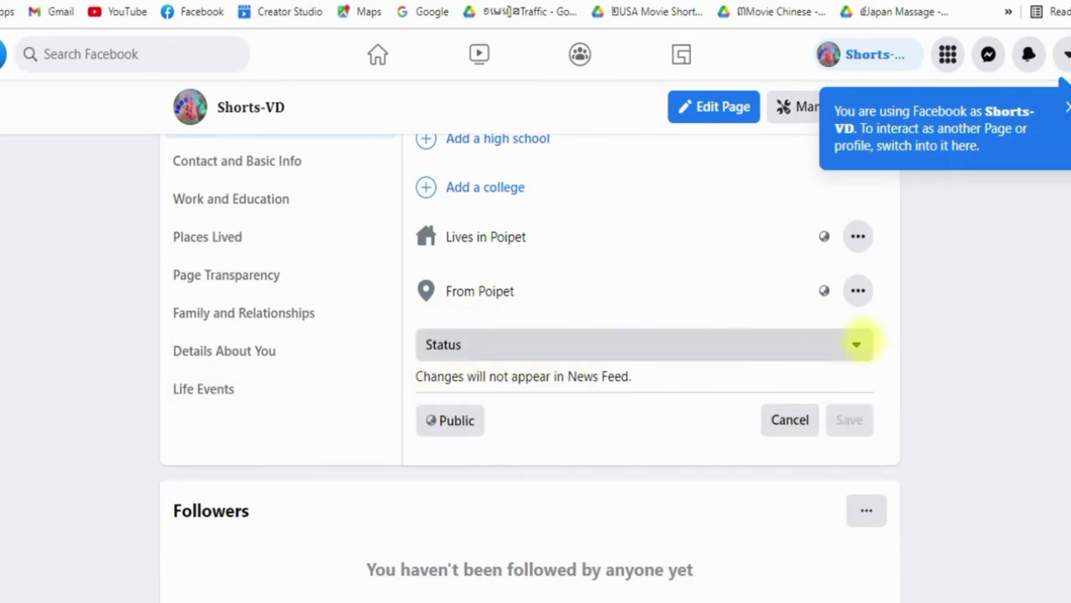
{"action": "left_click", "coordinate": [790, 419]}
{"action": "scroll", "coordinate": [658, 407], "scroll_direction": "up", "scroll_amount": 1}
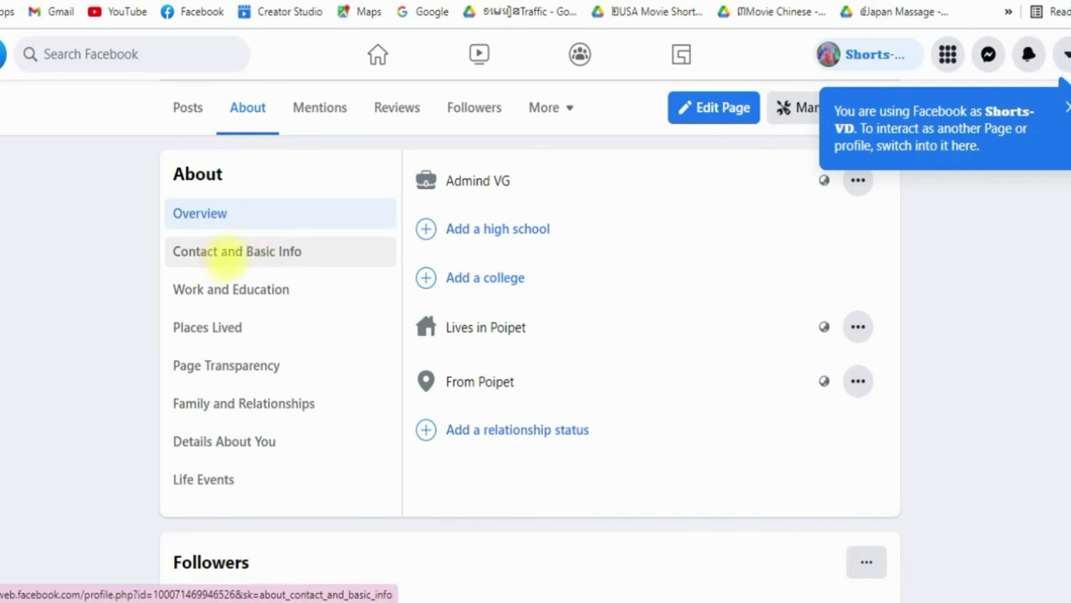
Change the page category to Video Creator in Contact and Basic Info and save it
{"action": "left_click", "coordinate": [233, 253]}
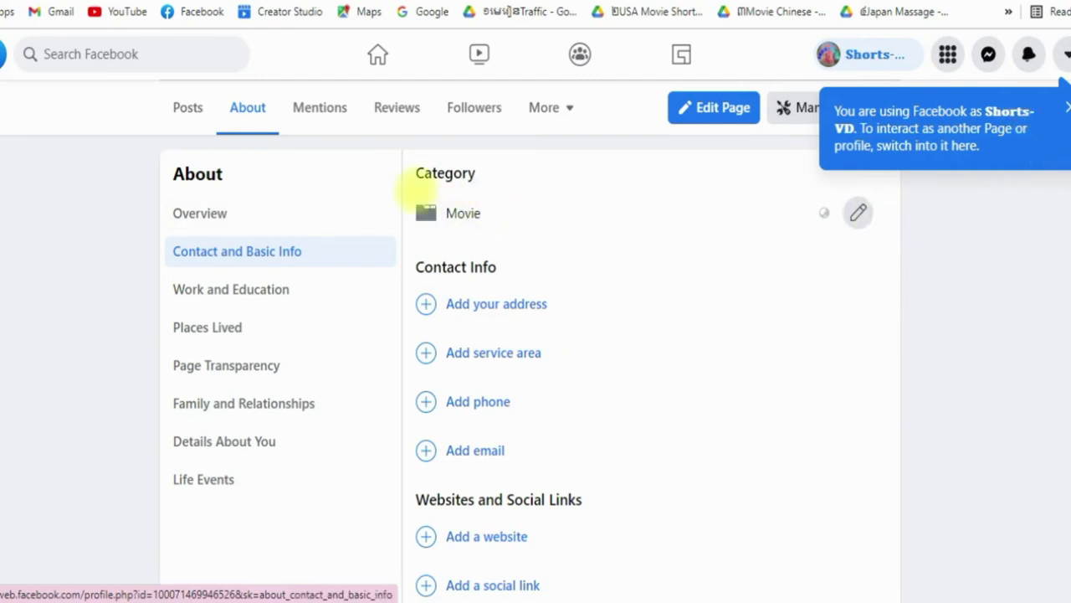
{"action": "left_click_drag", "start_coordinate": [415, 213], "coordinate": [513, 212]}
{"action": "left_click", "coordinate": [468, 201]}
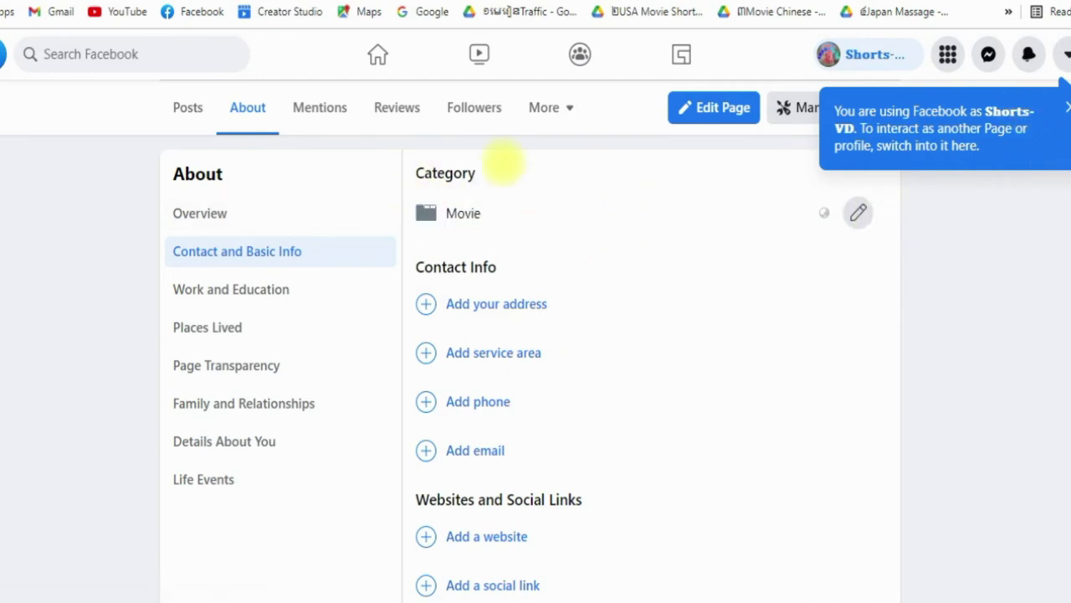
{"action": "left_click", "coordinate": [858, 214]}
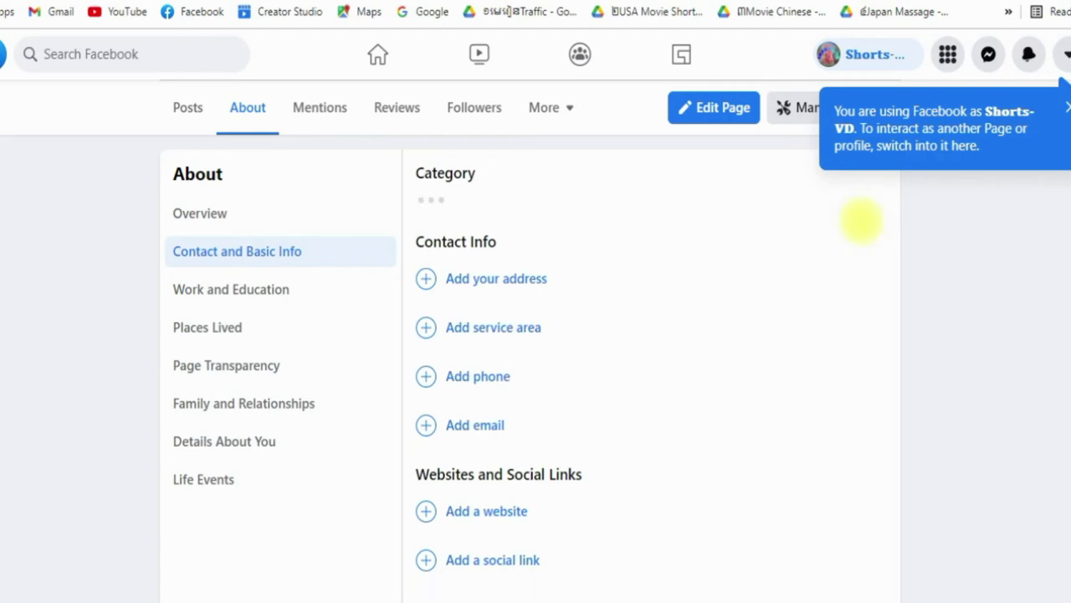
{"action": "double_click", "coordinate": [495, 228]}
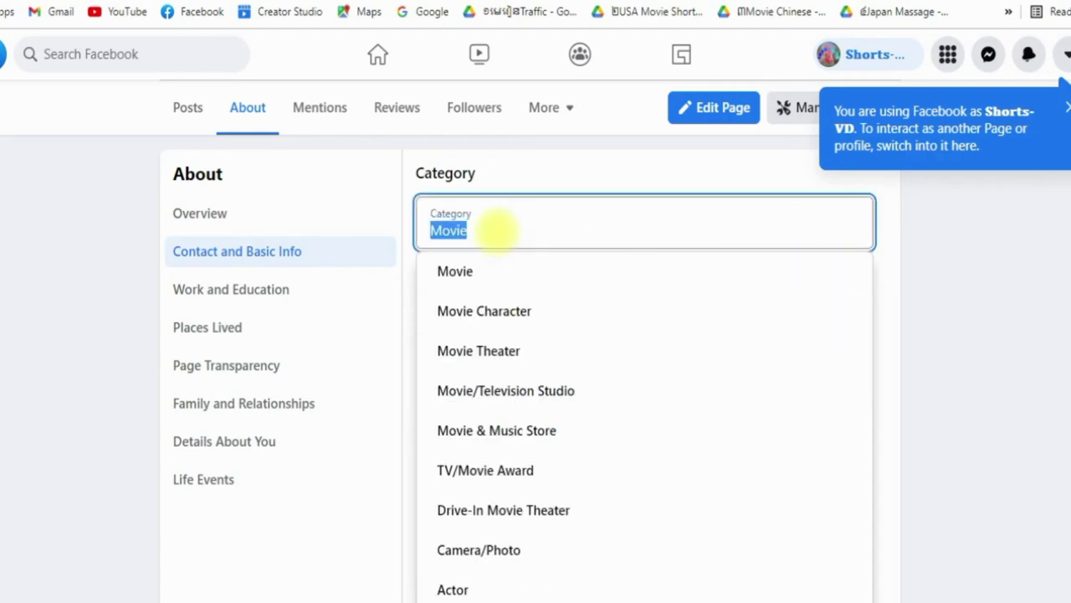
{"action": "type", "text": "Vidre"}
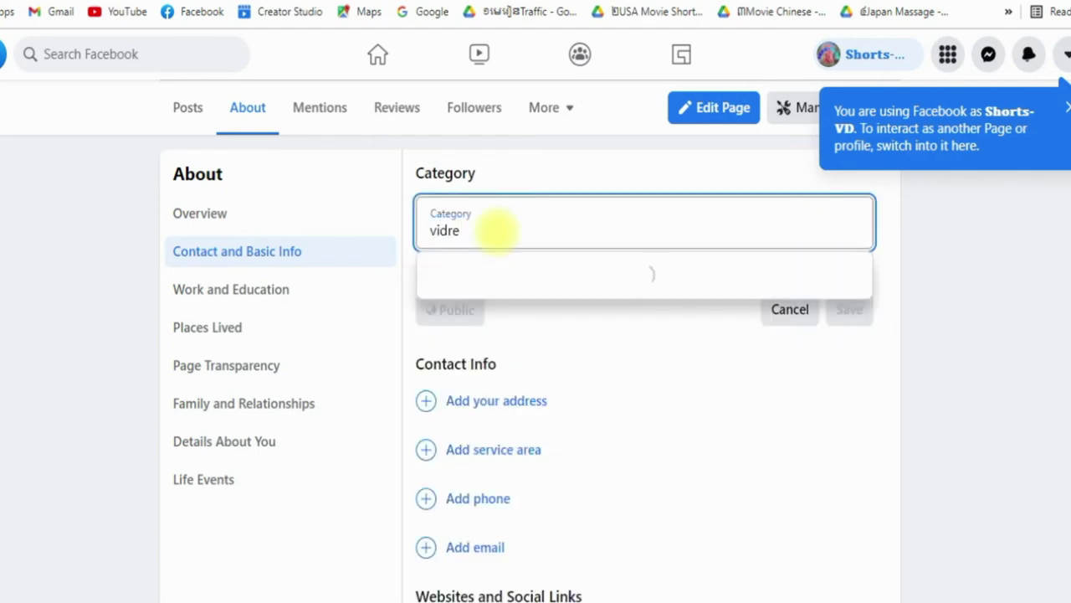
{"action": "key", "text": "BackSpace"}
{"action": "key", "text": "BackSpace"}
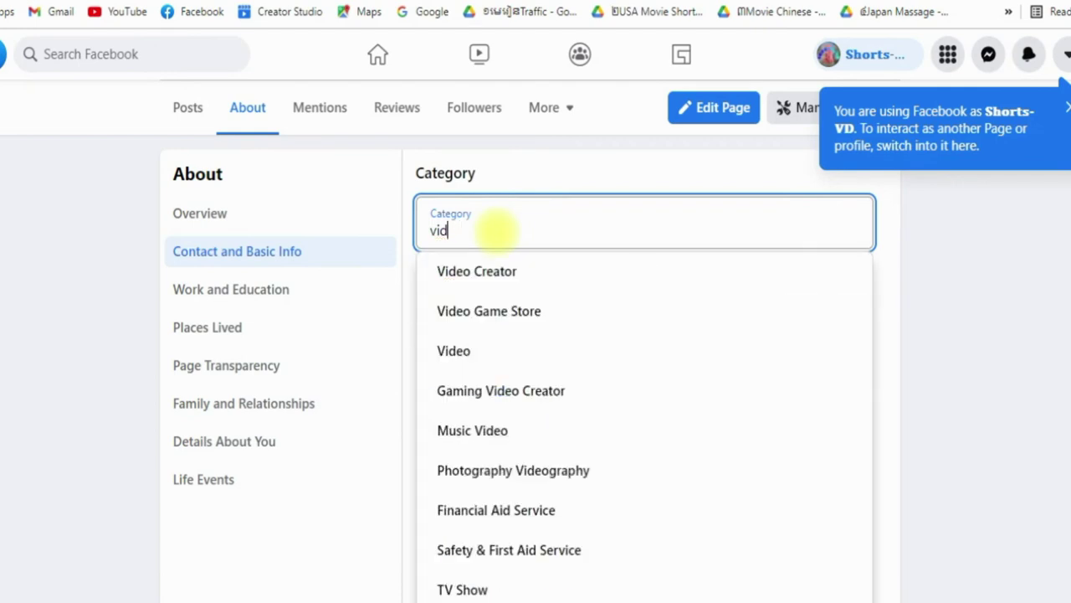
{"action": "type", "text": "e"}
{"action": "type", "text": "o"}
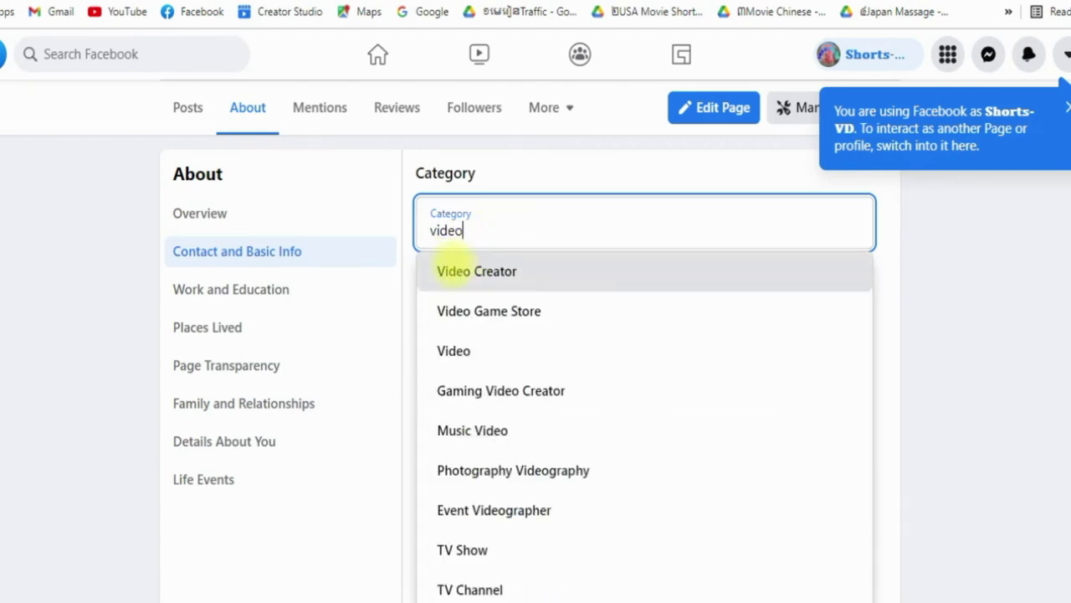
{"action": "left_click", "coordinate": [451, 268]}
{"action": "left_click", "coordinate": [850, 312]}
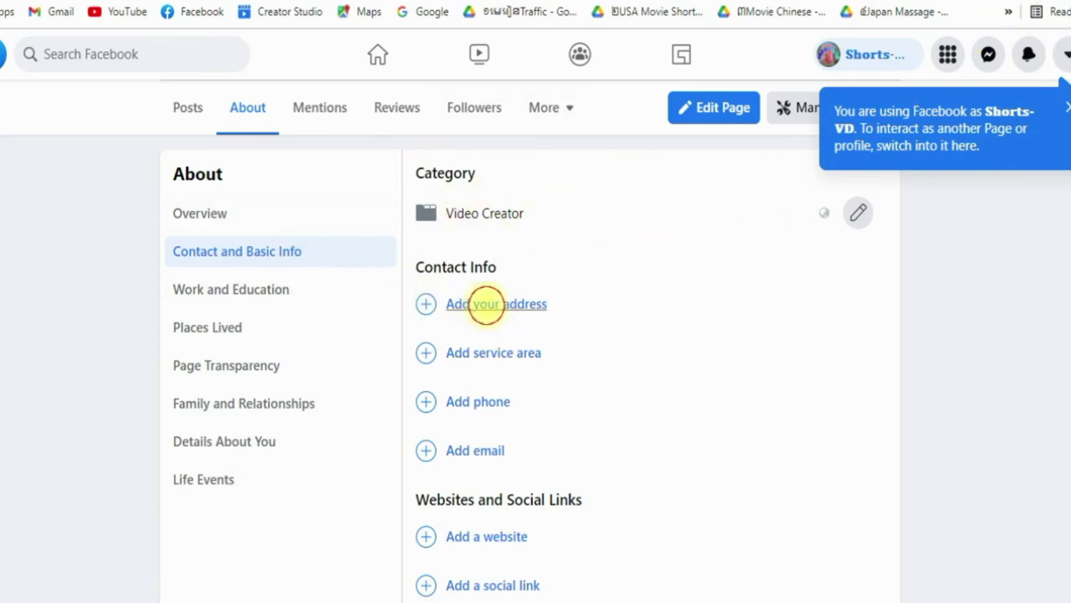
Start adding an address under Contact Info and fill in the page's address line
{"action": "left_click", "coordinate": [486, 304]}
{"action": "scroll", "coordinate": [618, 303], "scroll_direction": "down", "scroll_amount": 1}
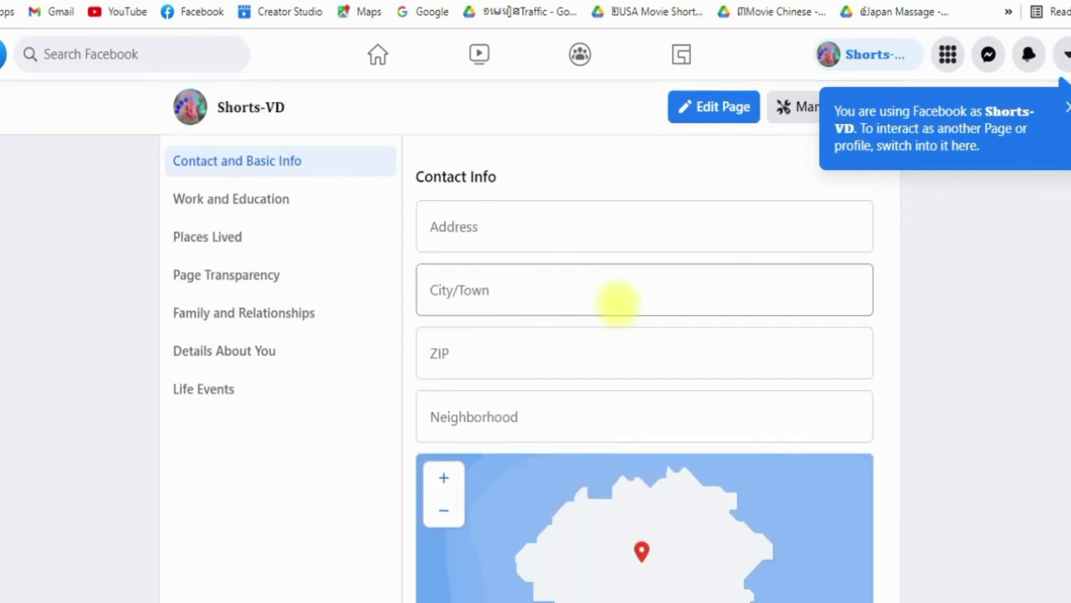
{"action": "scroll", "coordinate": [618, 303], "scroll_direction": "down", "scroll_amount": 1}
{"action": "scroll", "coordinate": [251, 251], "scroll_direction": "up", "scroll_amount": 4}
{"action": "scroll", "coordinate": [251, 276], "scroll_direction": "down", "scroll_amount": 3}
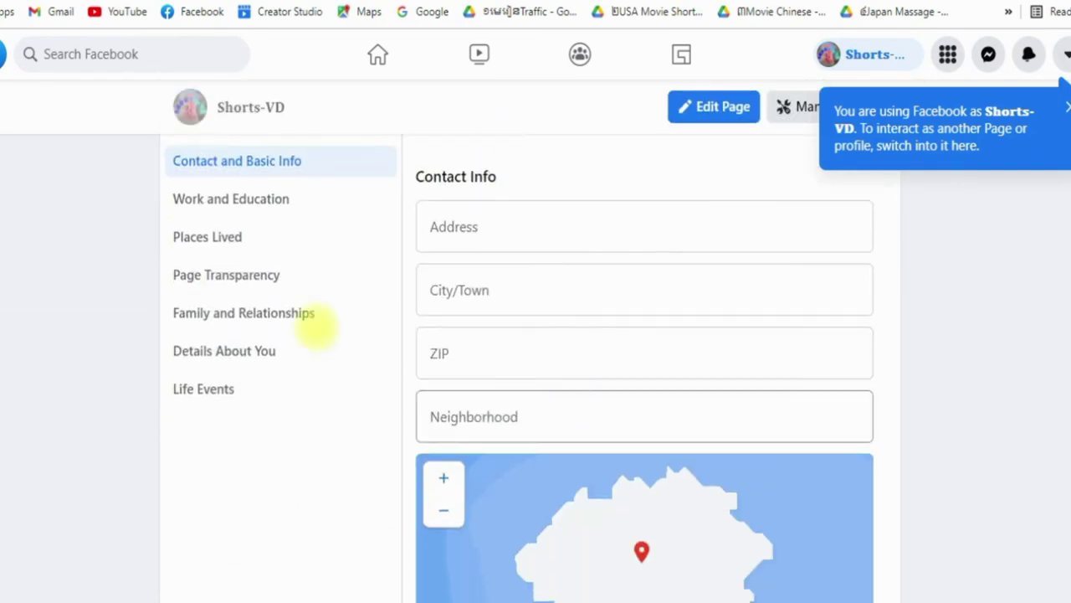
{"action": "scroll", "coordinate": [538, 366], "scroll_direction": "down", "scroll_amount": 1}
{"action": "scroll", "coordinate": [514, 280], "scroll_direction": "up", "scroll_amount": 1}
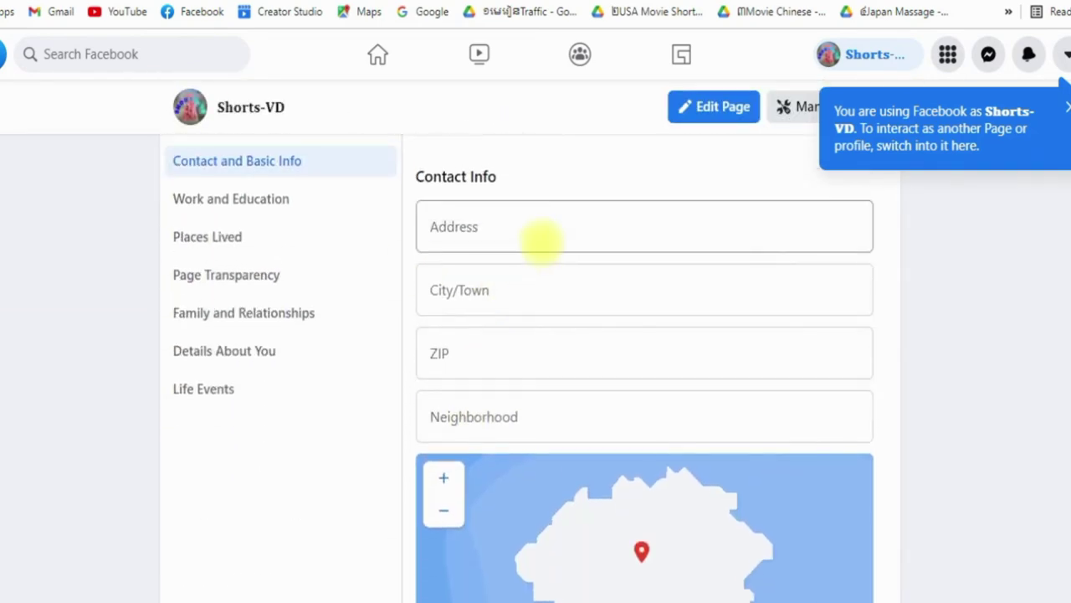
{"action": "left_click", "coordinate": [486, 227]}
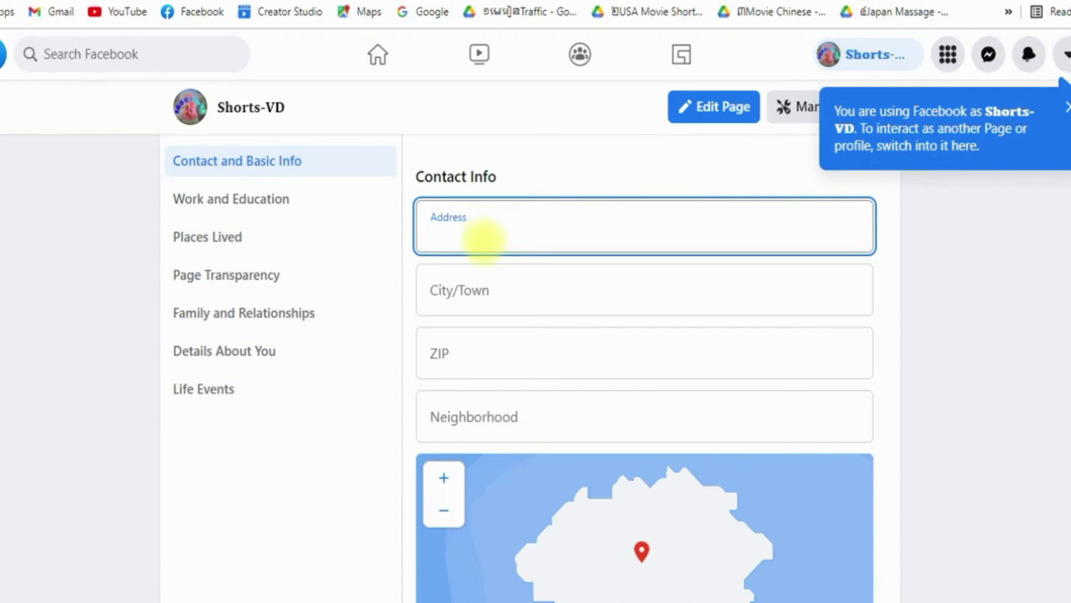
{"action": "left_click", "coordinate": [466, 302]}
{"action": "left_click", "coordinate": [459, 342]}
{"action": "left_click", "coordinate": [483, 226]}
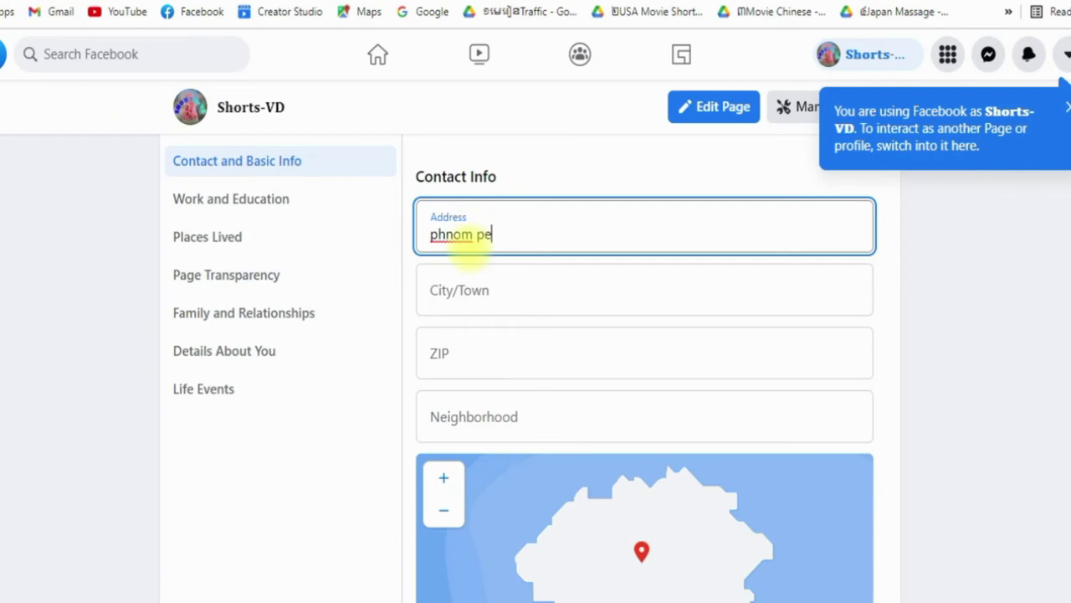
Set the address's city to the suggested Phnom Penh and fill in the postal code
{"action": "left_click", "coordinate": [471, 289]}
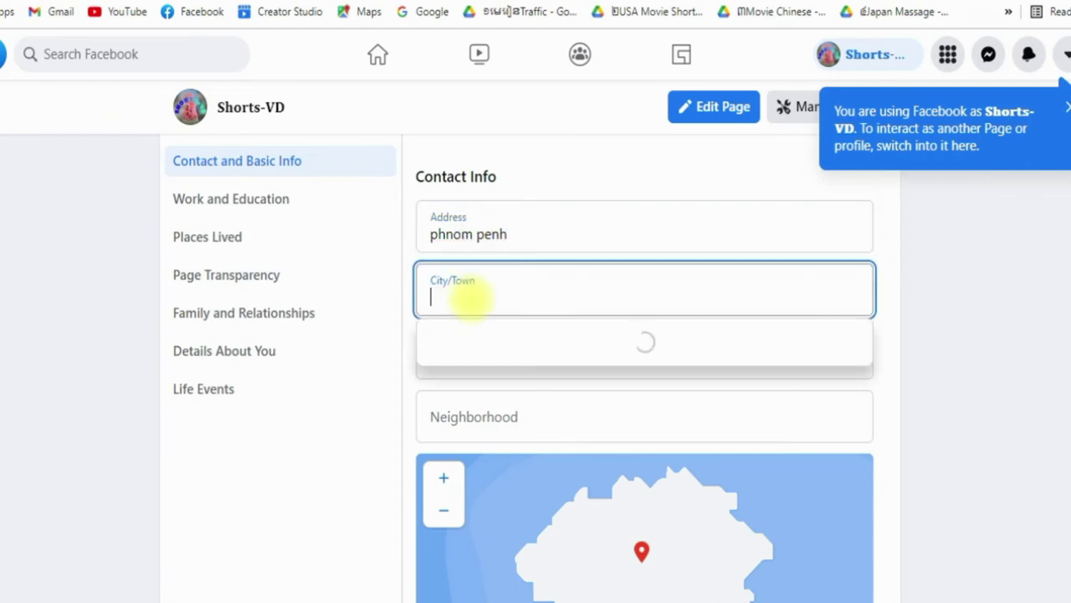
{"action": "type", "text": "p"}
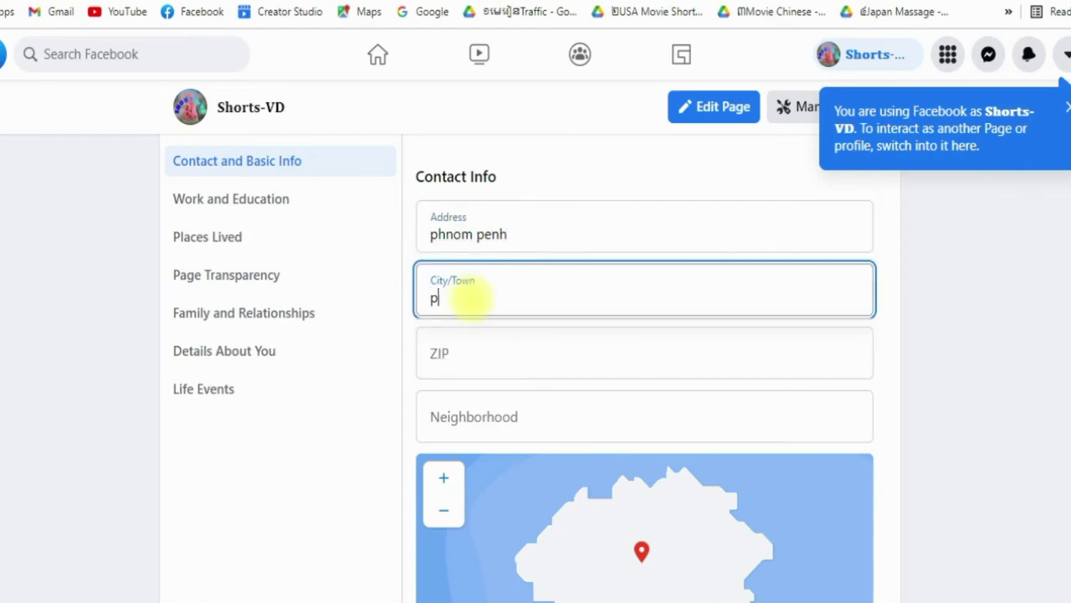
{"action": "type", "text": "hnom"}
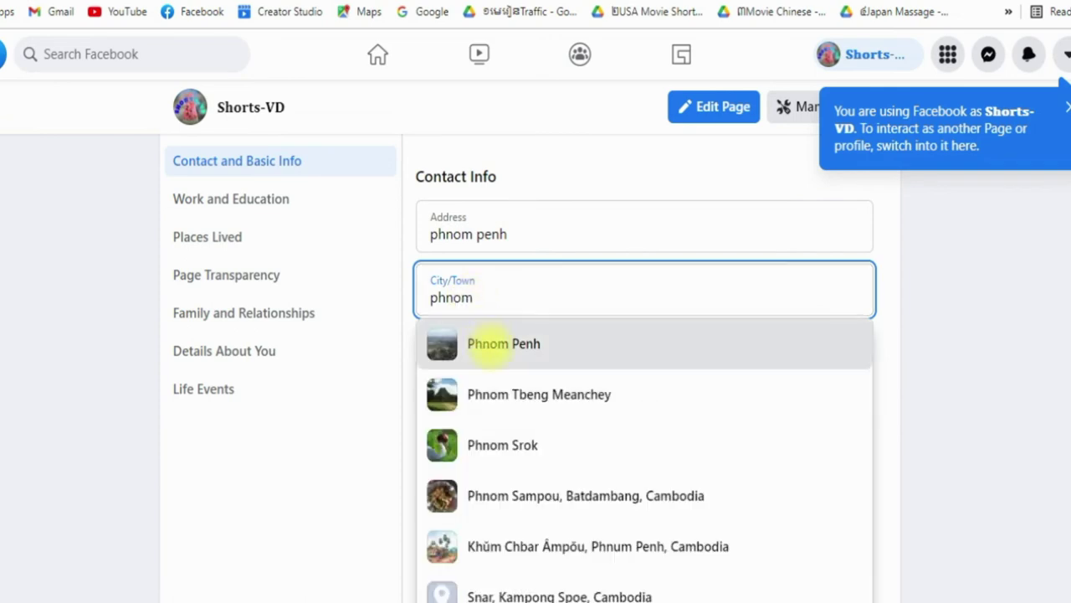
{"action": "left_click", "coordinate": [478, 342]}
{"action": "left_click", "coordinate": [512, 366]}
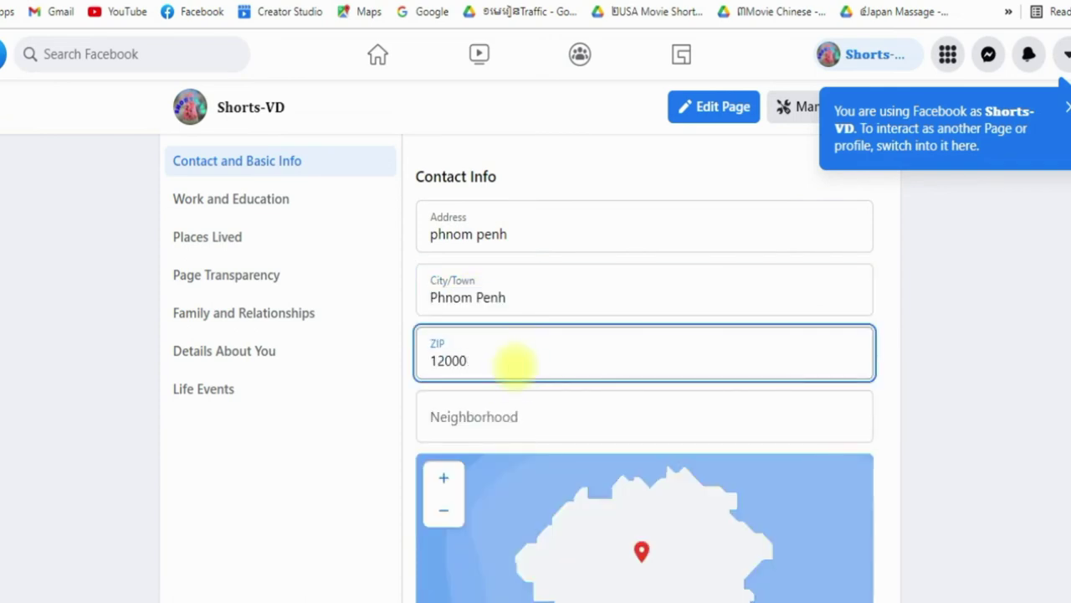
Leave the neighborhood blank and save the page's contact address
{"action": "scroll", "coordinate": [612, 307], "scroll_direction": "down", "scroll_amount": 1}
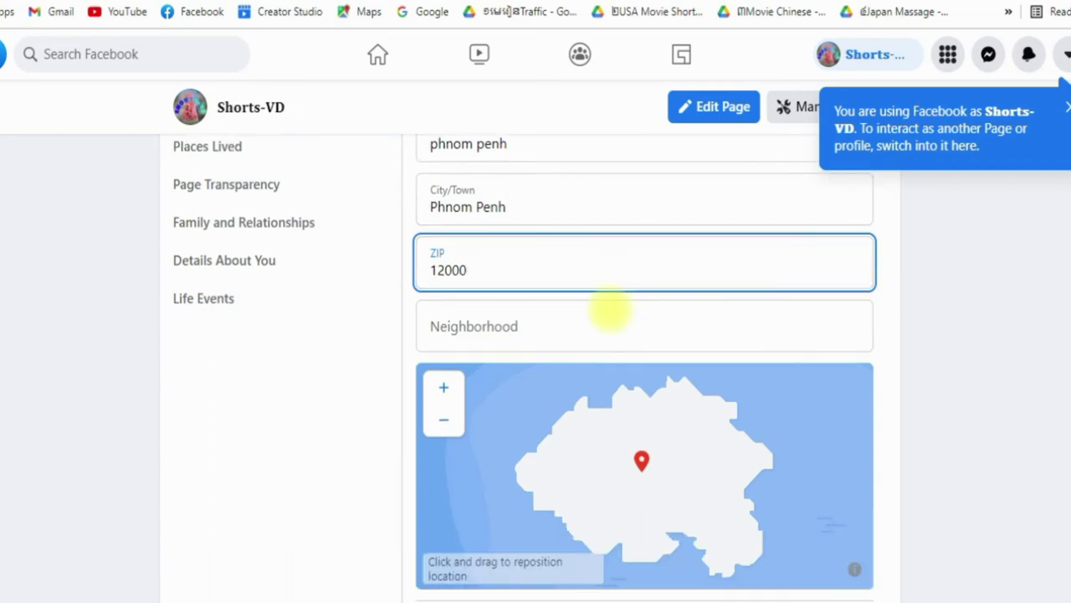
{"action": "left_click", "coordinate": [518, 335]}
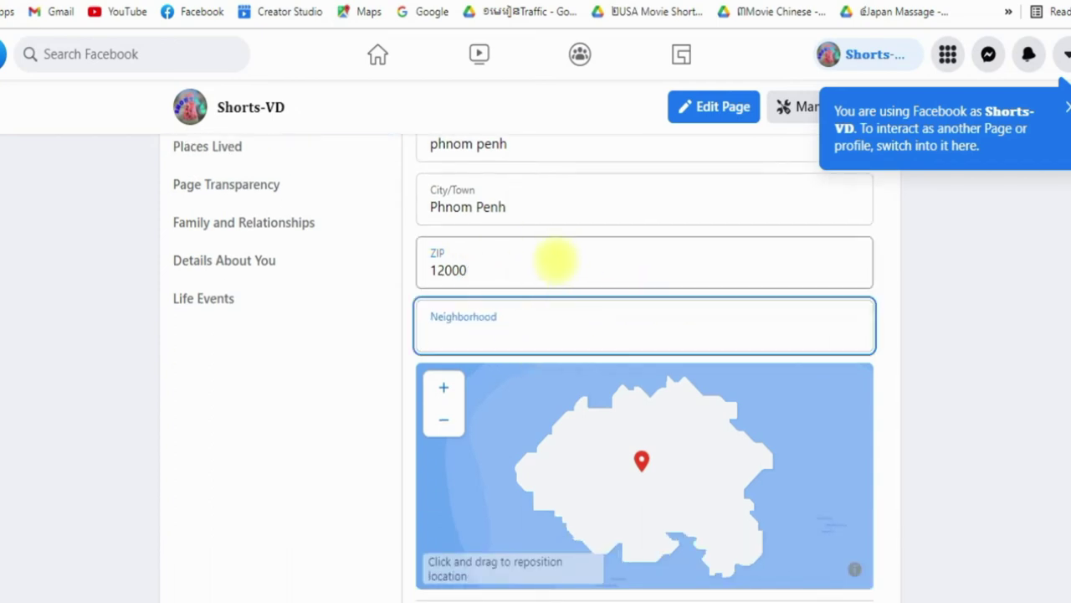
{"action": "scroll", "coordinate": [555, 258], "scroll_direction": "up", "scroll_amount": 1}
{"action": "scroll", "coordinate": [521, 283], "scroll_direction": "down", "scroll_amount": 3}
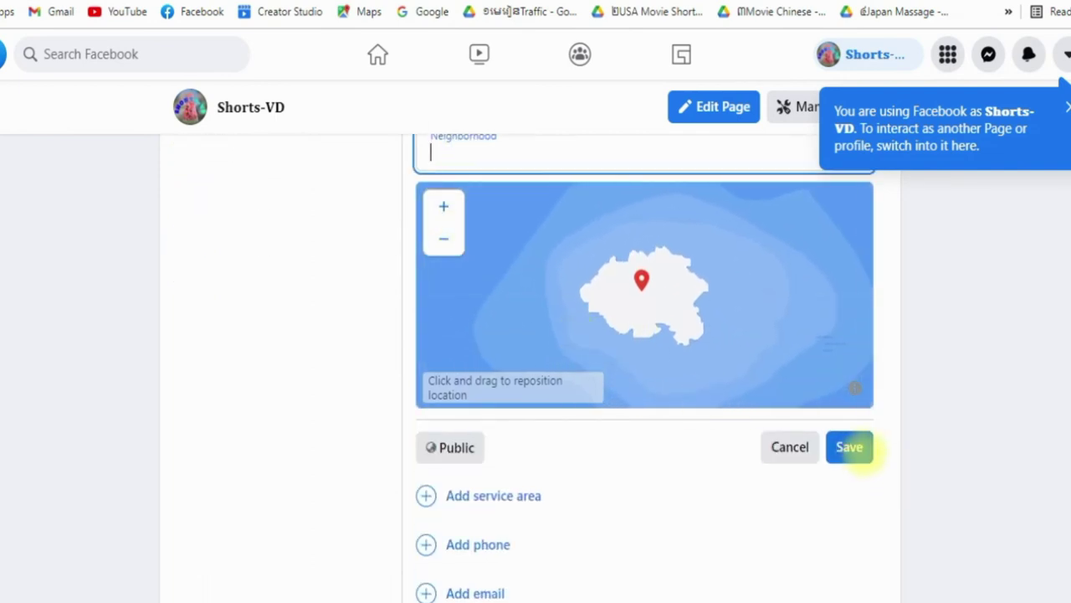
{"action": "left_click", "coordinate": [849, 447]}
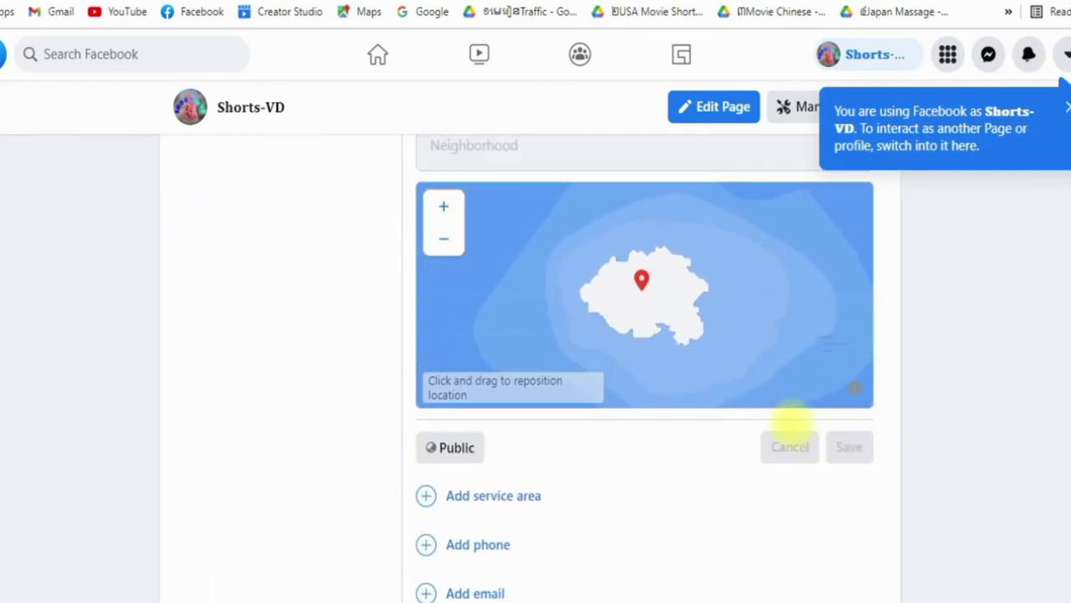
{"action": "scroll", "coordinate": [790, 418], "scroll_direction": "down", "scroll_amount": 5}
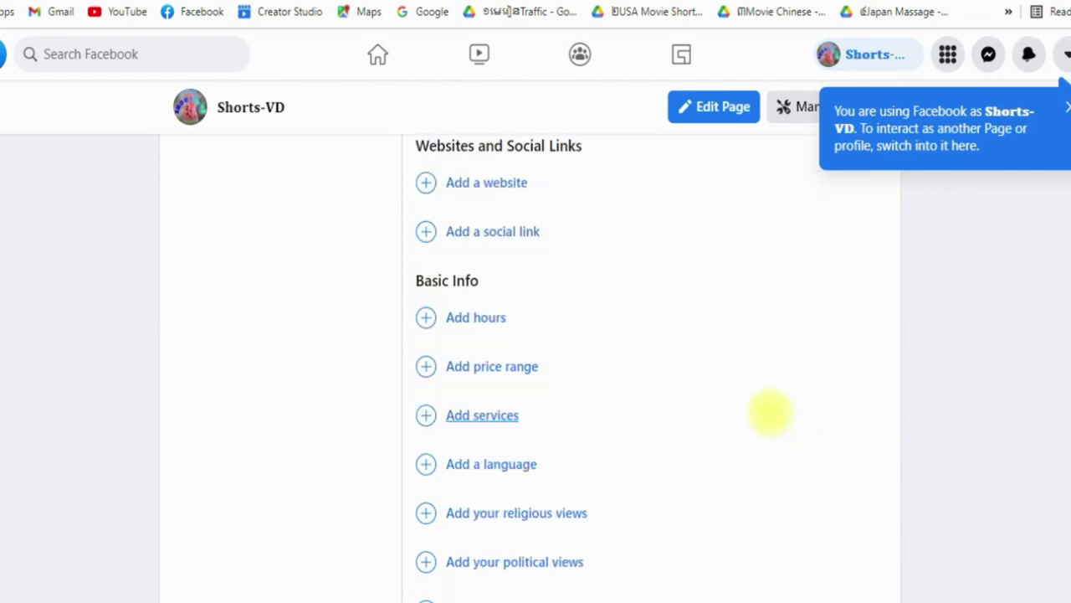
{"action": "scroll", "coordinate": [560, 329], "scroll_direction": "up", "scroll_amount": 1}
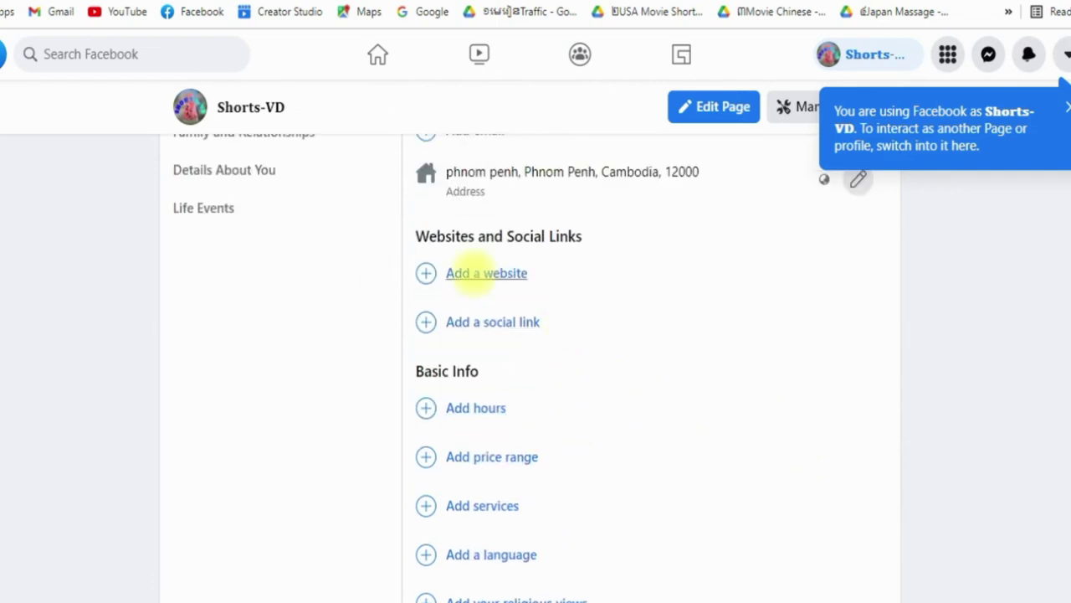
{"action": "scroll", "coordinate": [452, 292], "scroll_direction": "up", "scroll_amount": 2}
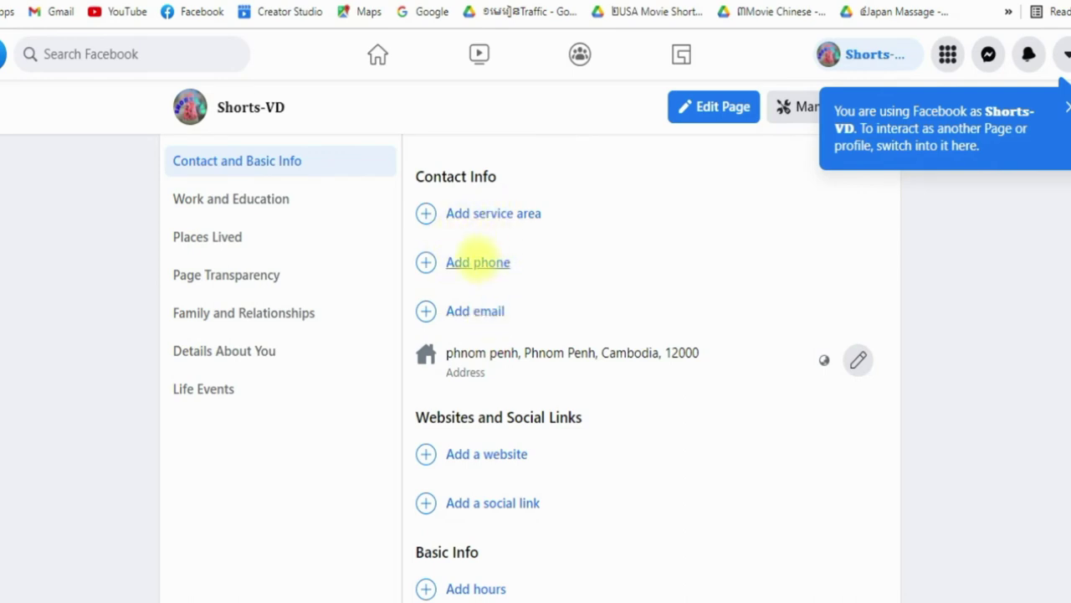
Open the phone number and email entry fields under Contact Info, leaving both blank
{"action": "left_click", "coordinate": [478, 262]}
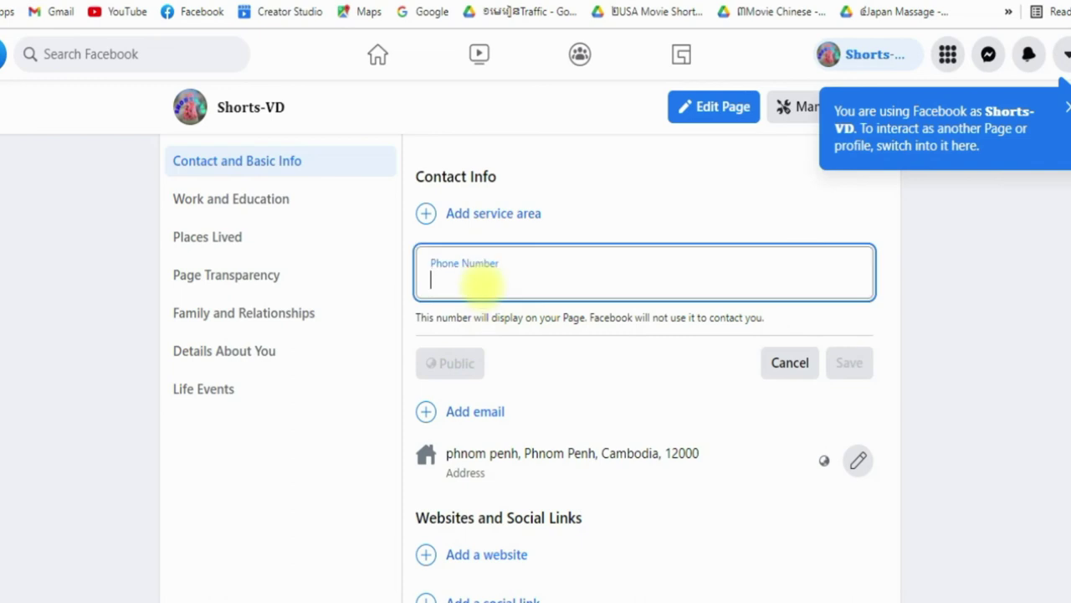
{"action": "scroll", "coordinate": [577, 422], "scroll_direction": "down", "scroll_amount": 2}
{"action": "left_click", "coordinate": [462, 230]}
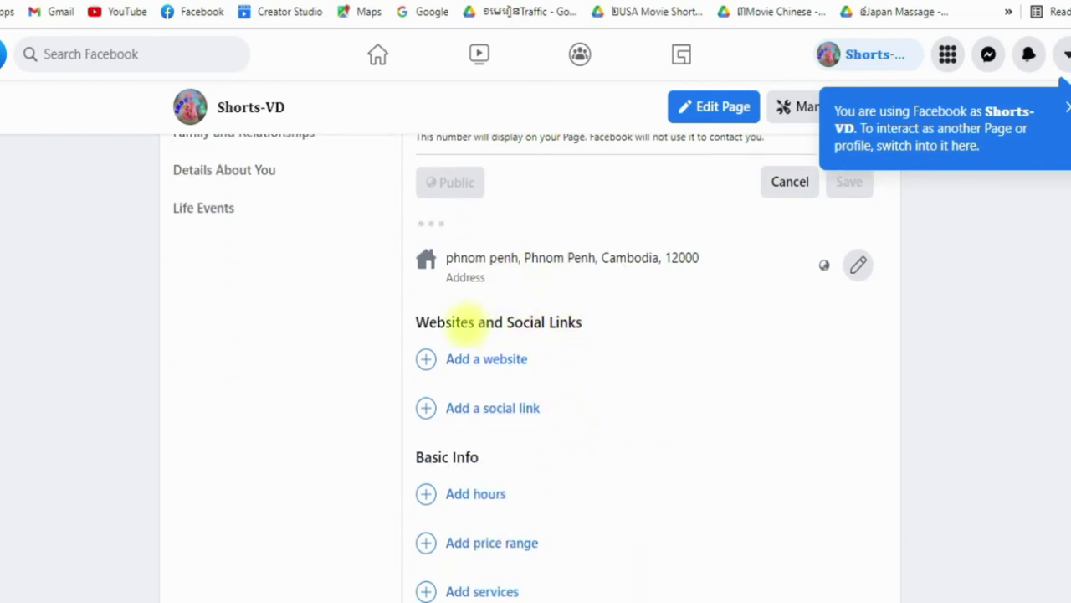
Examine the remaining fields in Contact and Basic Info, from contact details and links to hours, services, languages and gender
{"action": "scroll", "coordinate": [585, 405], "scroll_direction": "down", "scroll_amount": 3}
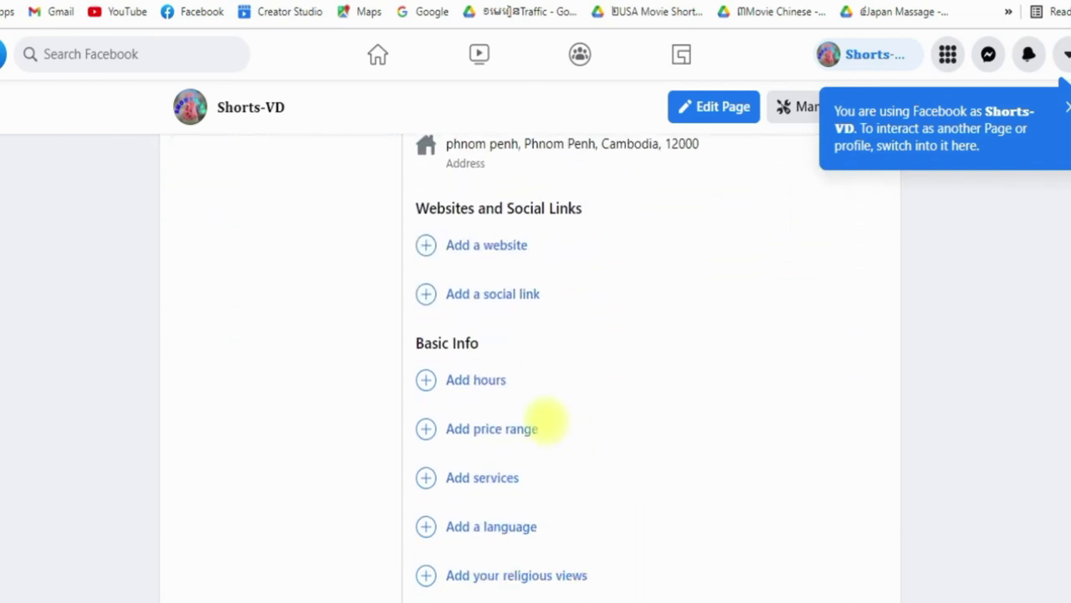
{"action": "scroll", "coordinate": [544, 421], "scroll_direction": "down", "scroll_amount": 4}
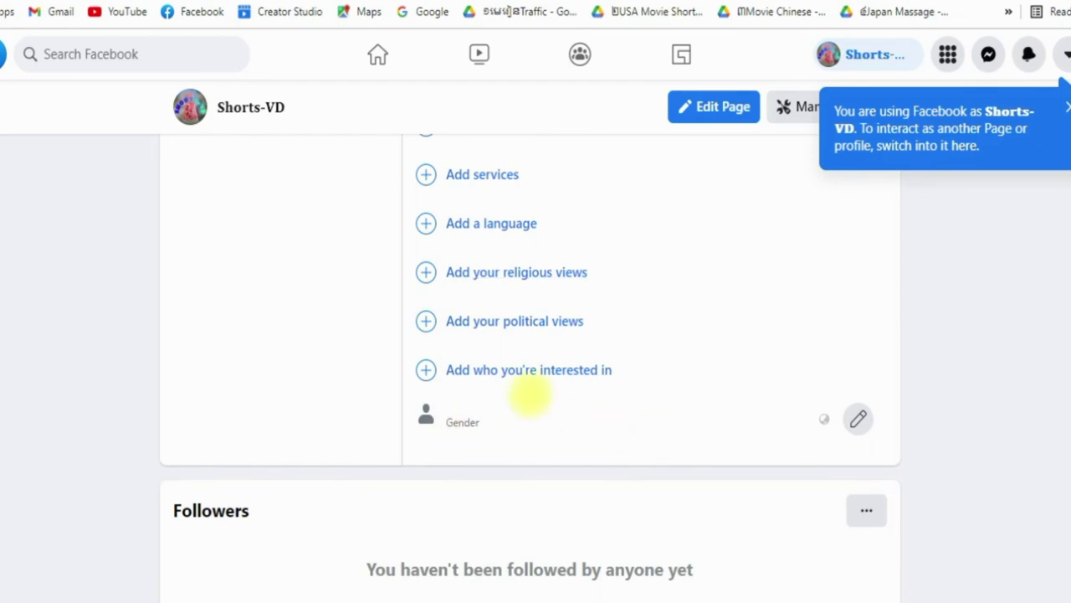
{"action": "scroll", "coordinate": [530, 394], "scroll_direction": "up", "scroll_amount": 15}
{"action": "scroll", "coordinate": [452, 443], "scroll_direction": "down", "scroll_amount": 2}
{"action": "scroll", "coordinate": [502, 388], "scroll_direction": "up", "scroll_amount": 2}
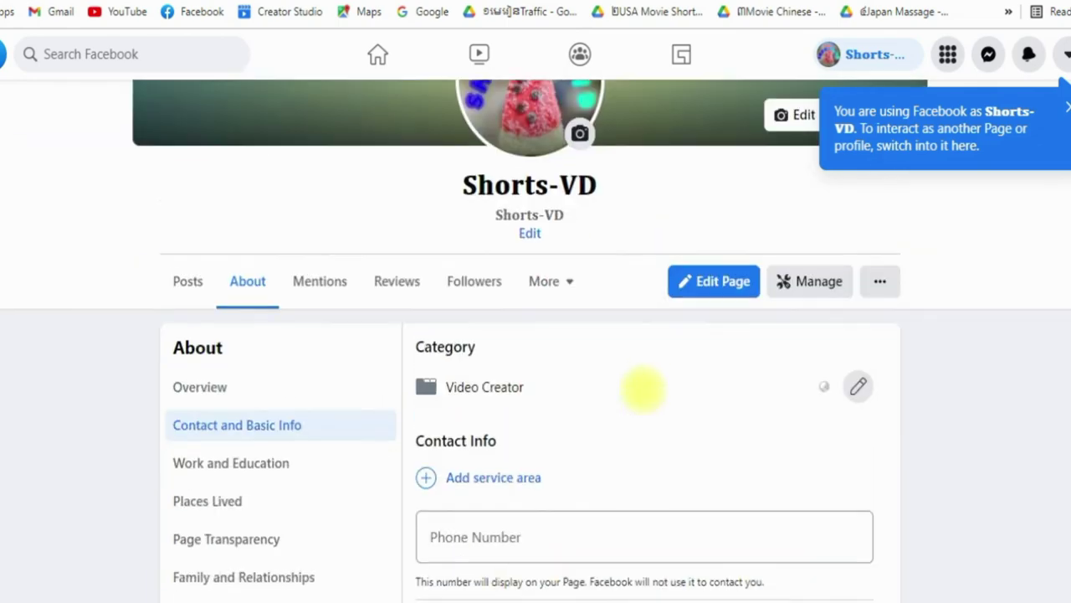
{"action": "scroll", "coordinate": [758, 418], "scroll_direction": "down", "scroll_amount": 6}
{"action": "scroll", "coordinate": [770, 444], "scroll_direction": "up", "scroll_amount": 1}
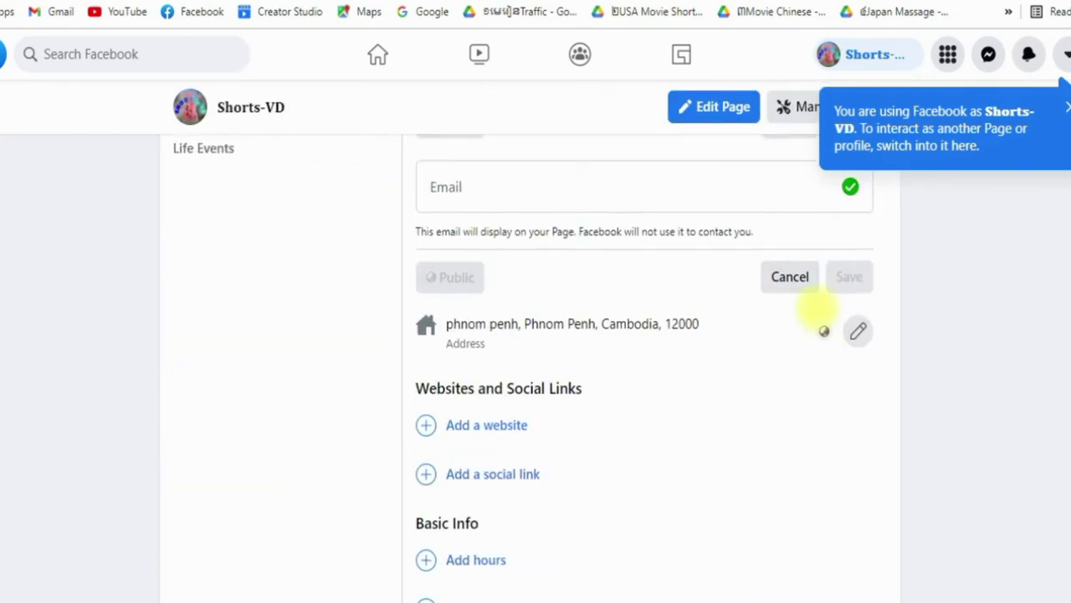
{"action": "scroll", "coordinate": [401, 196], "scroll_direction": "up", "scroll_amount": 7}
{"action": "scroll", "coordinate": [539, 370], "scroll_direction": "down", "scroll_amount": 4}
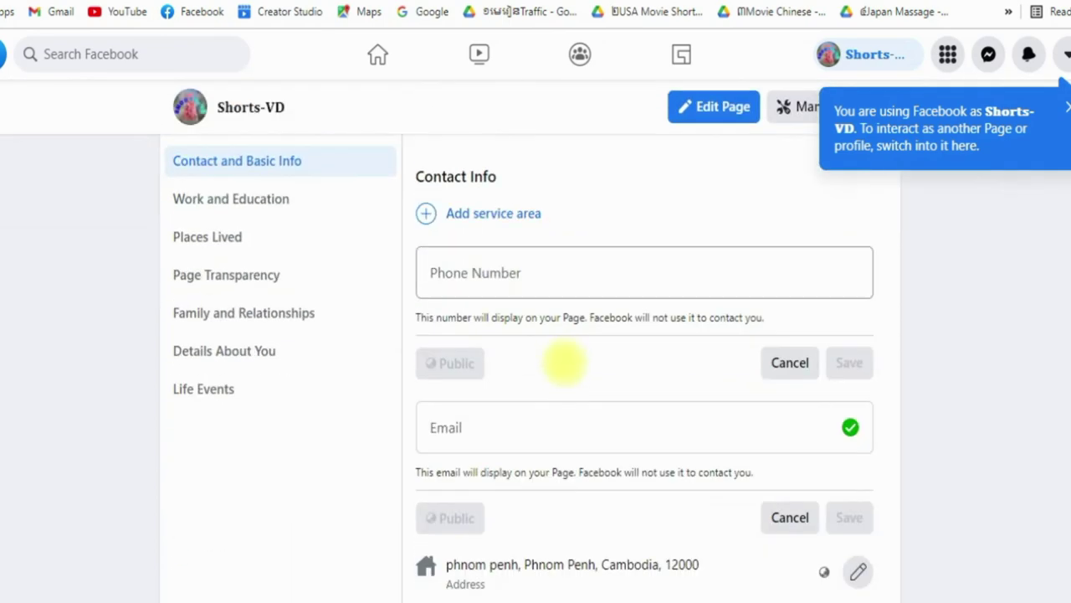
{"action": "scroll", "coordinate": [564, 362], "scroll_direction": "down", "scroll_amount": 4}
{"action": "scroll", "coordinate": [502, 423], "scroll_direction": "down", "scroll_amount": 4}
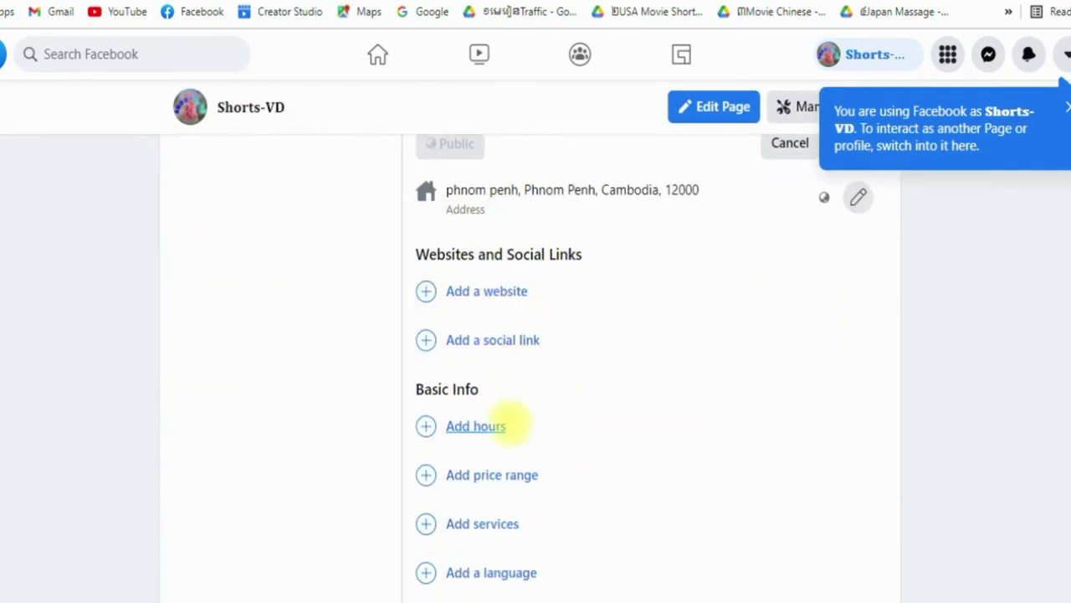
{"action": "scroll", "coordinate": [460, 402], "scroll_direction": "up", "scroll_amount": 4}
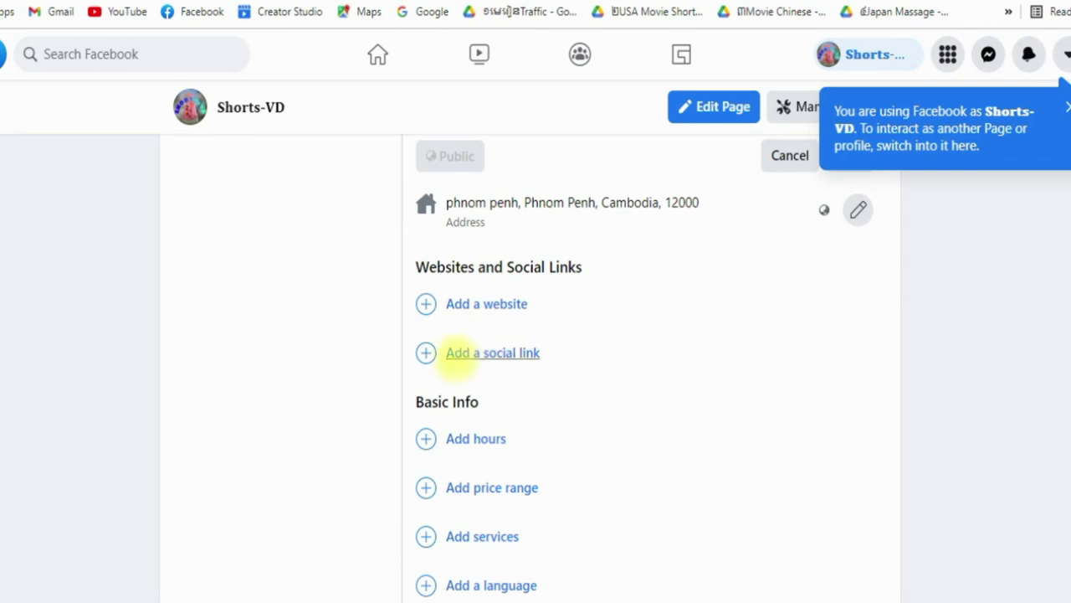
Start adding a social link under Websites and Social Links and choose YouTube as its platform
{"action": "left_click", "coordinate": [482, 354]}
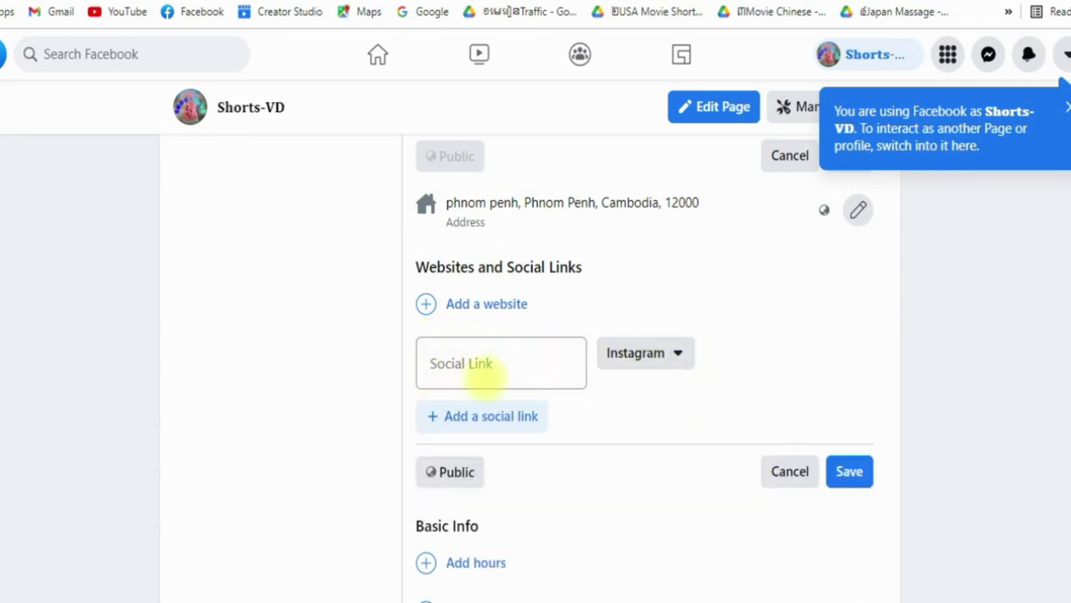
{"action": "left_click", "coordinate": [512, 363]}
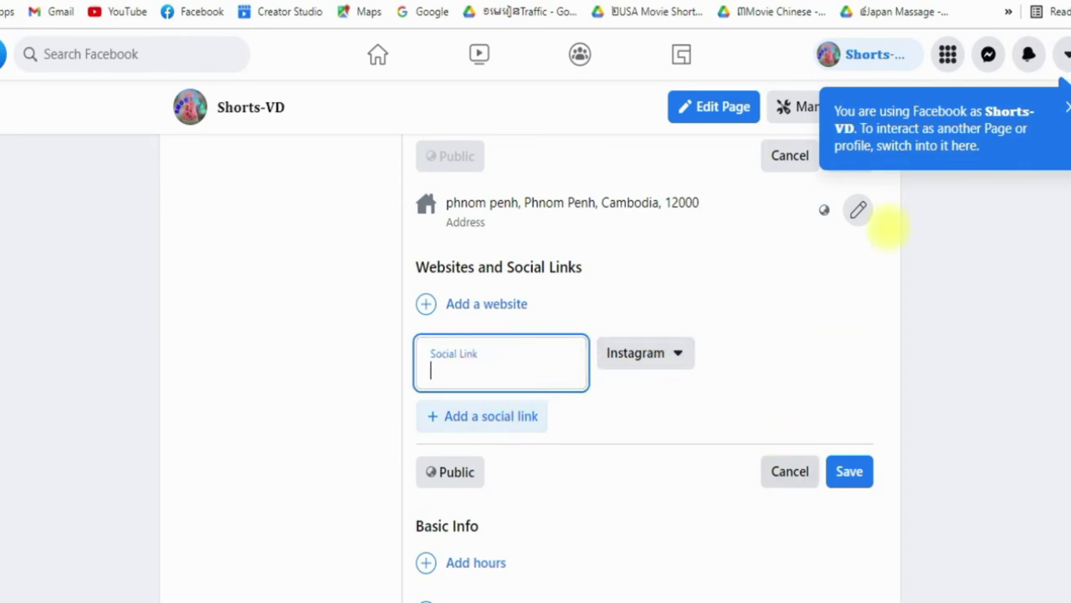
{"action": "left_click", "coordinate": [645, 243]}
{"action": "mouse_move", "coordinate": [648, 313]}
{"action": "left_mouse_down"}
{"action": "mouse_move", "coordinate": [687, 342]}
{"action": "mouse_move", "coordinate": [651, 313]}
{"action": "left_mouse_up"}
{"action": "left_click", "coordinate": [687, 357]}
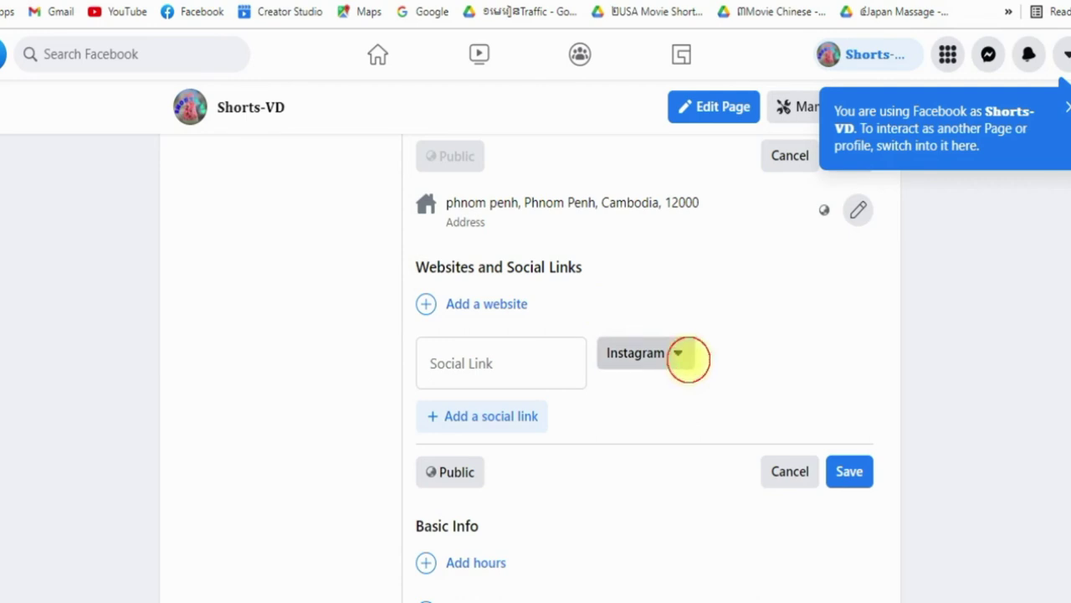
{"action": "left_click", "coordinate": [643, 485]}
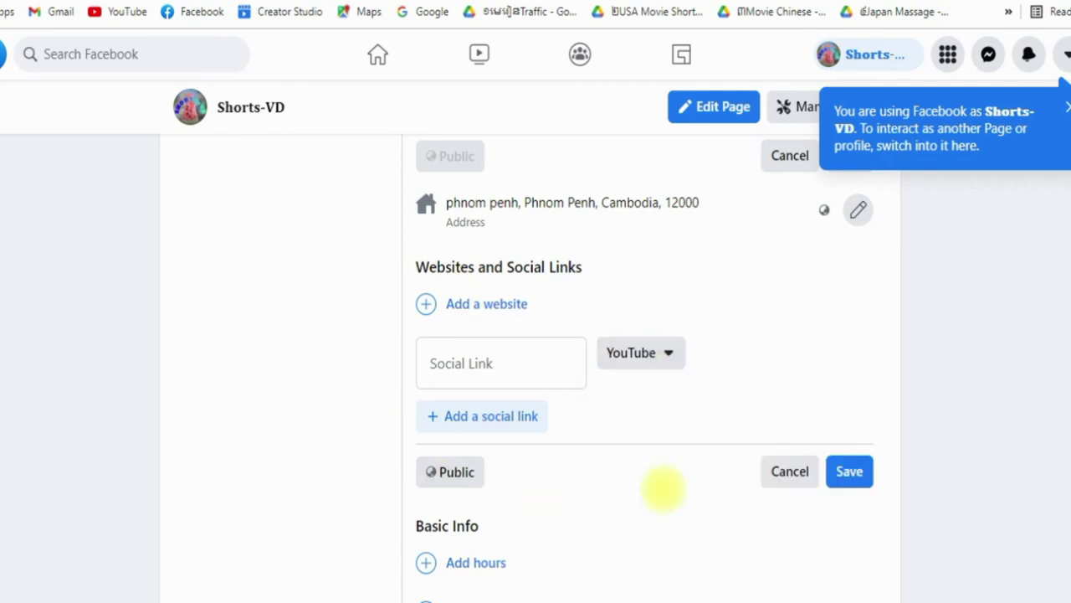
Open the website address field as well and cancel the blank YouTube social link entry
{"action": "left_click", "coordinate": [523, 305]}
{"action": "left_click", "coordinate": [497, 348]}
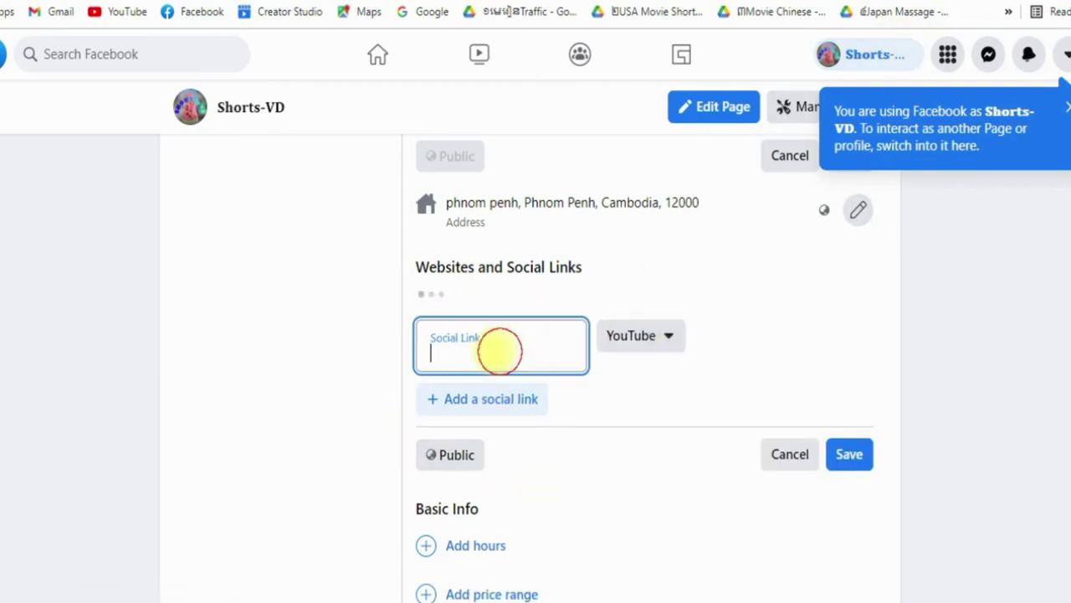
{"action": "scroll", "coordinate": [858, 515], "scroll_direction": "down", "scroll_amount": 2}
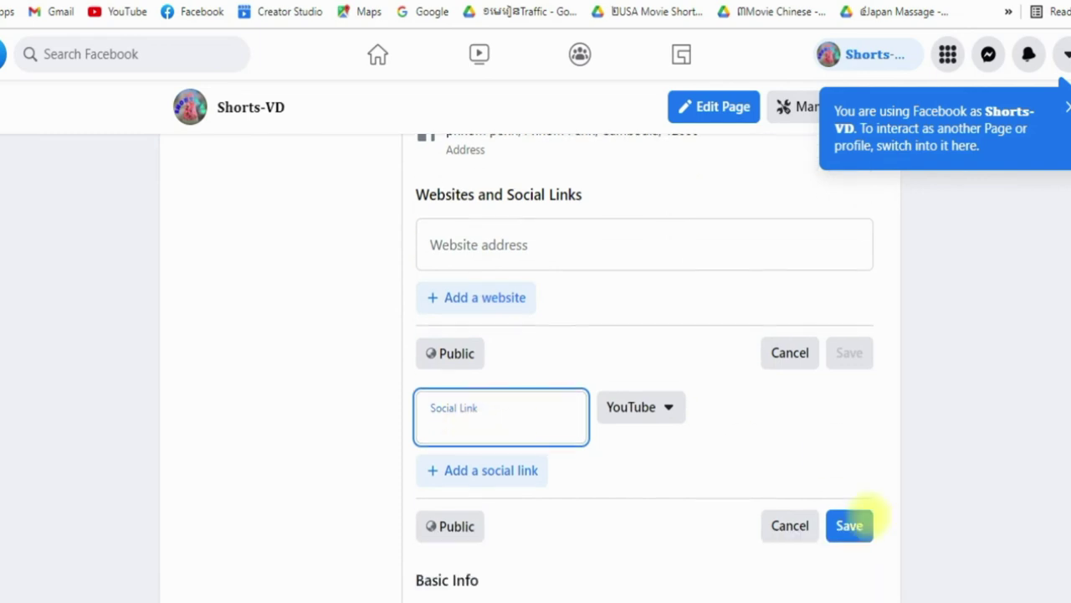
{"action": "left_click", "coordinate": [790, 419]}
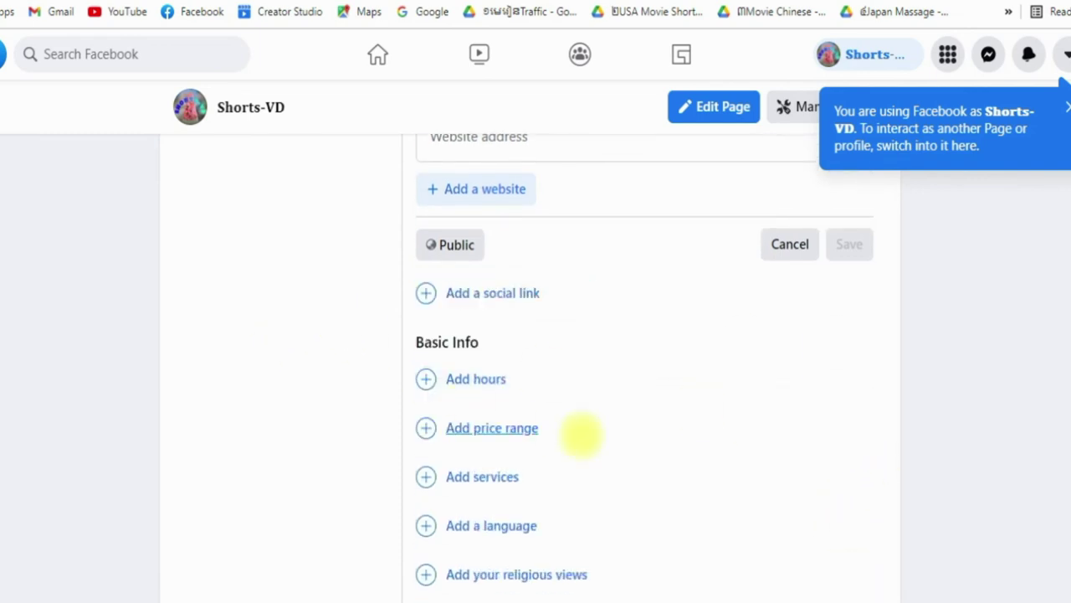
Go to the Facebook home feed and finish the News Feed introduction without following any suggested pages
{"action": "scroll", "coordinate": [581, 430], "scroll_direction": "down", "scroll_amount": 2}
{"action": "scroll", "coordinate": [572, 423], "scroll_direction": "up", "scroll_amount": 10}
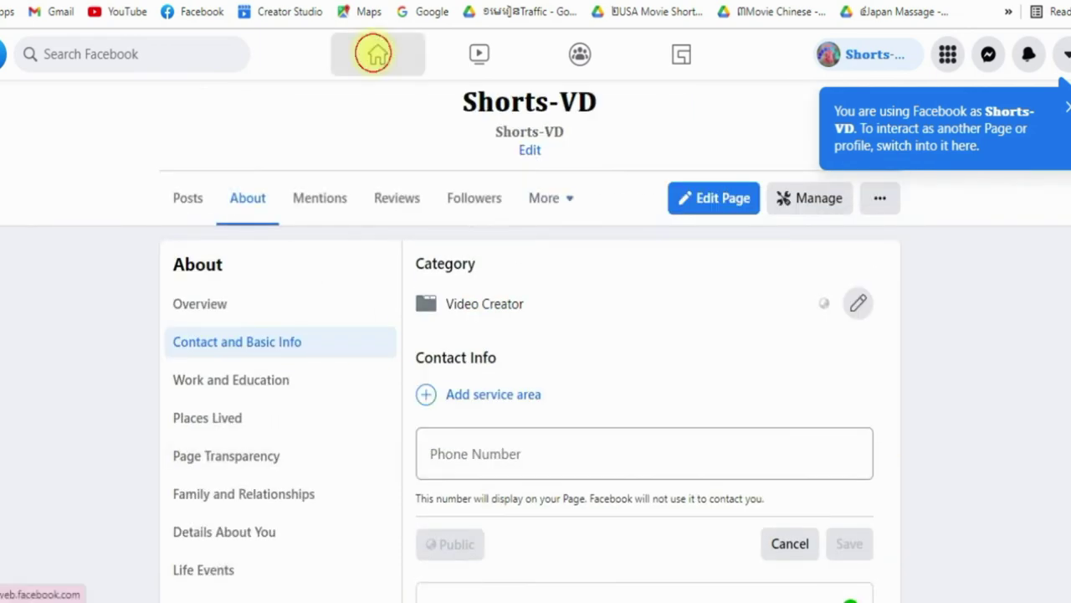
{"action": "left_click", "coordinate": [371, 53]}
{"action": "left_click", "coordinate": [728, 359]}
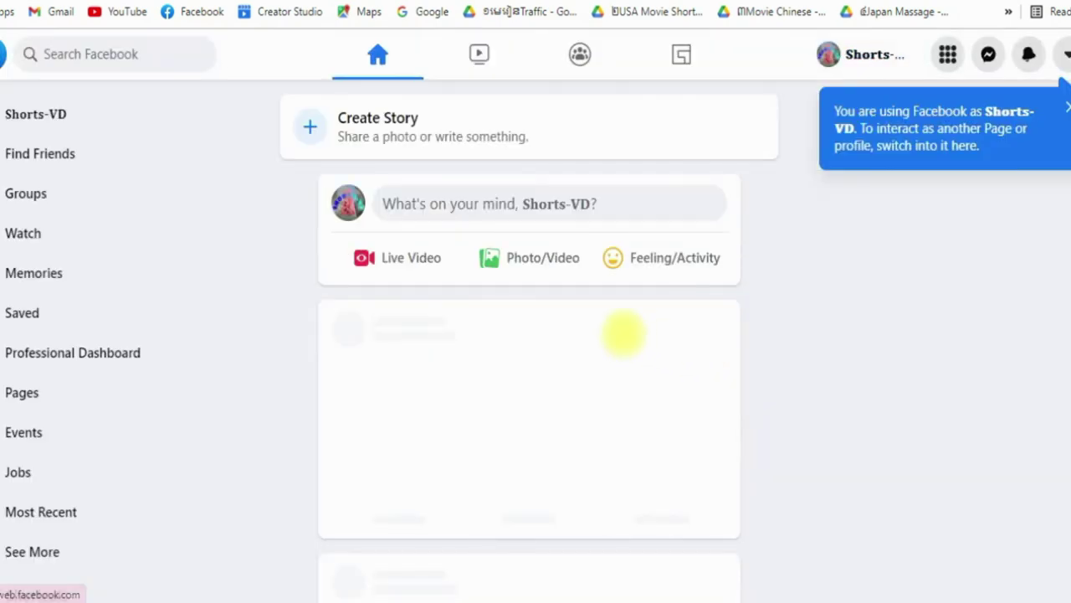
{"action": "left_click", "coordinate": [699, 523]}
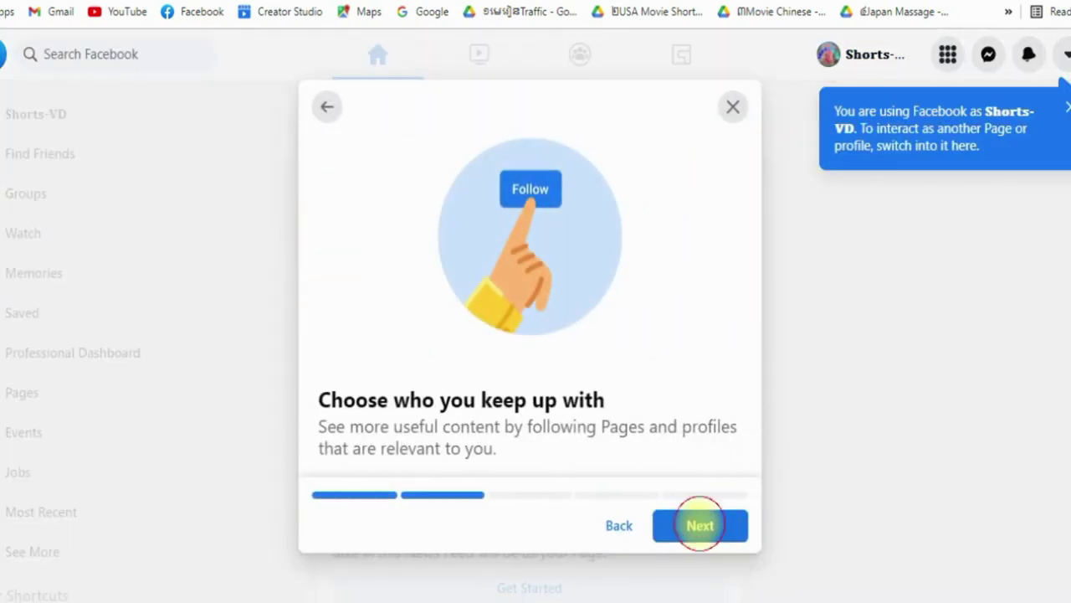
{"action": "left_click", "coordinate": [700, 525]}
{"action": "left_click", "coordinate": [700, 524]}
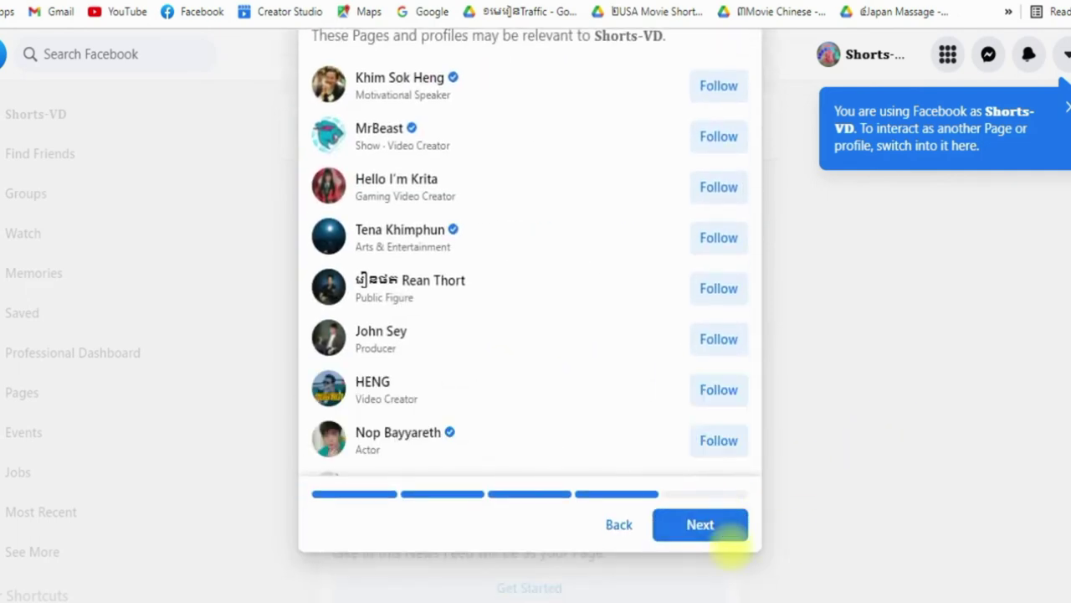
{"action": "left_click", "coordinate": [700, 523]}
{"action": "left_click", "coordinate": [708, 545]}
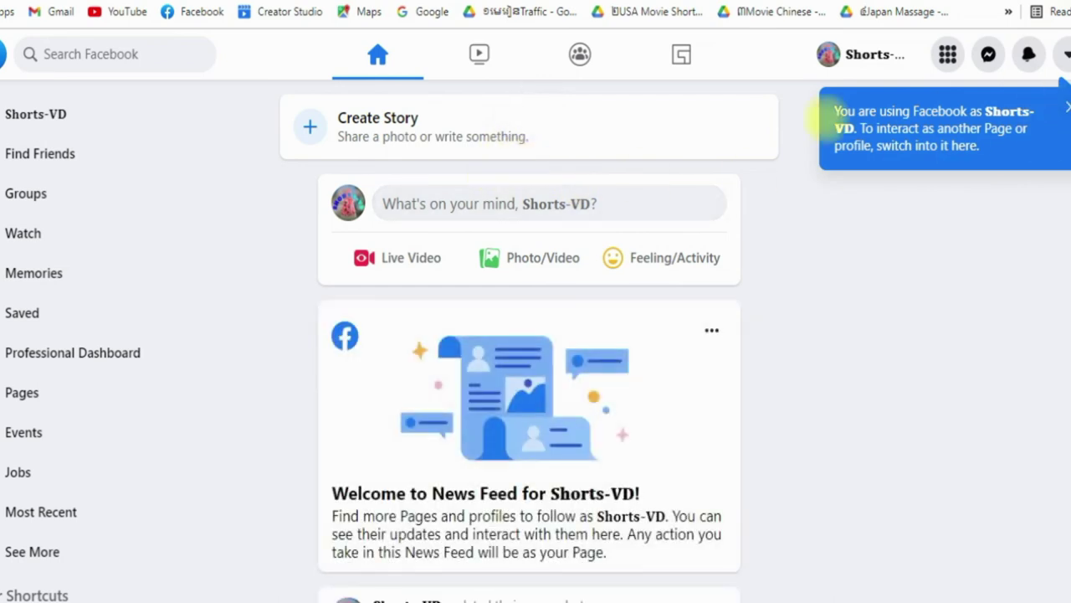
Return to the Shorts-VD page, open its General Page Settings and dismiss the notice about using Facebook as the page
{"action": "left_click", "coordinate": [854, 57]}
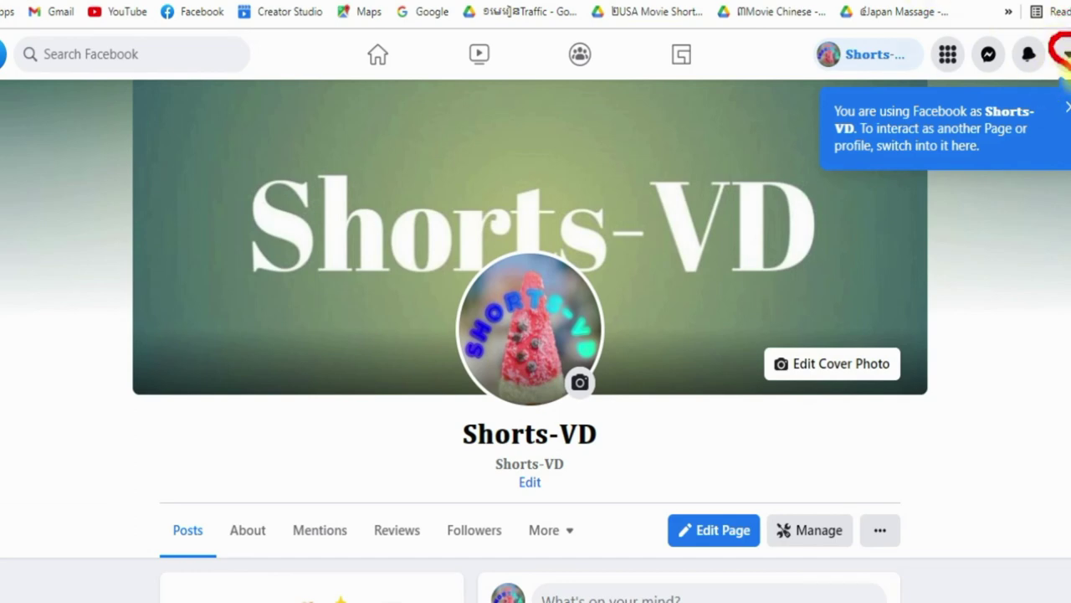
{"action": "left_click", "coordinate": [1063, 53]}
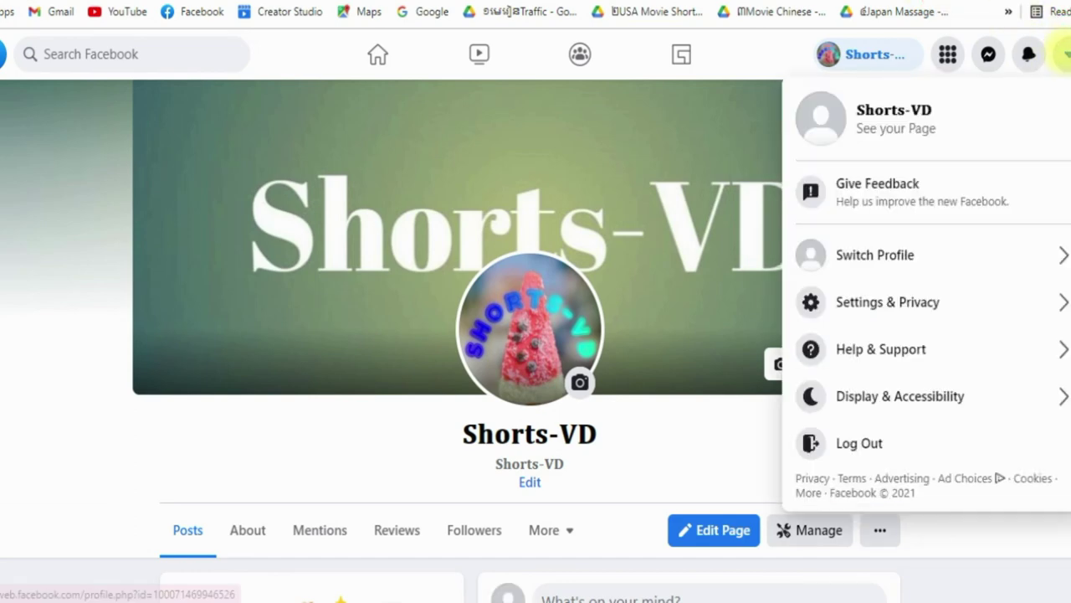
{"action": "left_click", "coordinate": [870, 301]}
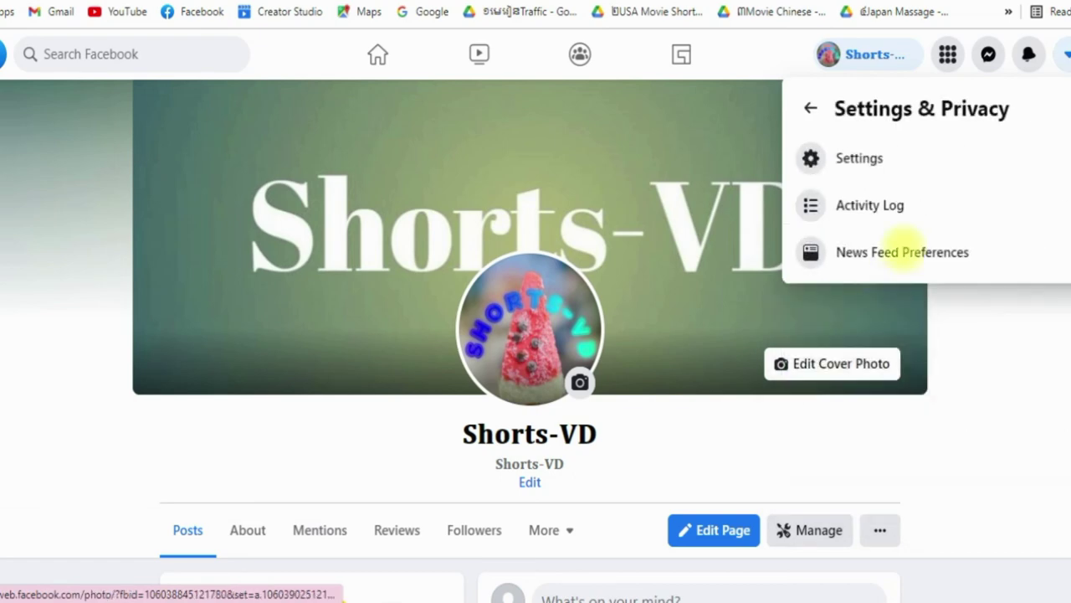
{"action": "left_click", "coordinate": [832, 158]}
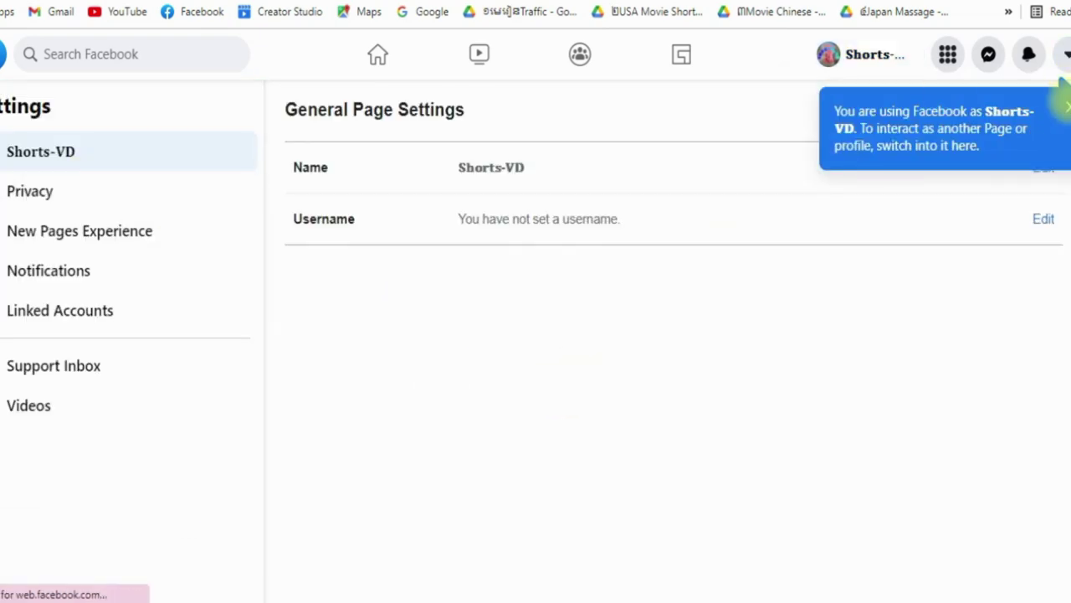
{"action": "left_click", "coordinate": [1067, 107]}
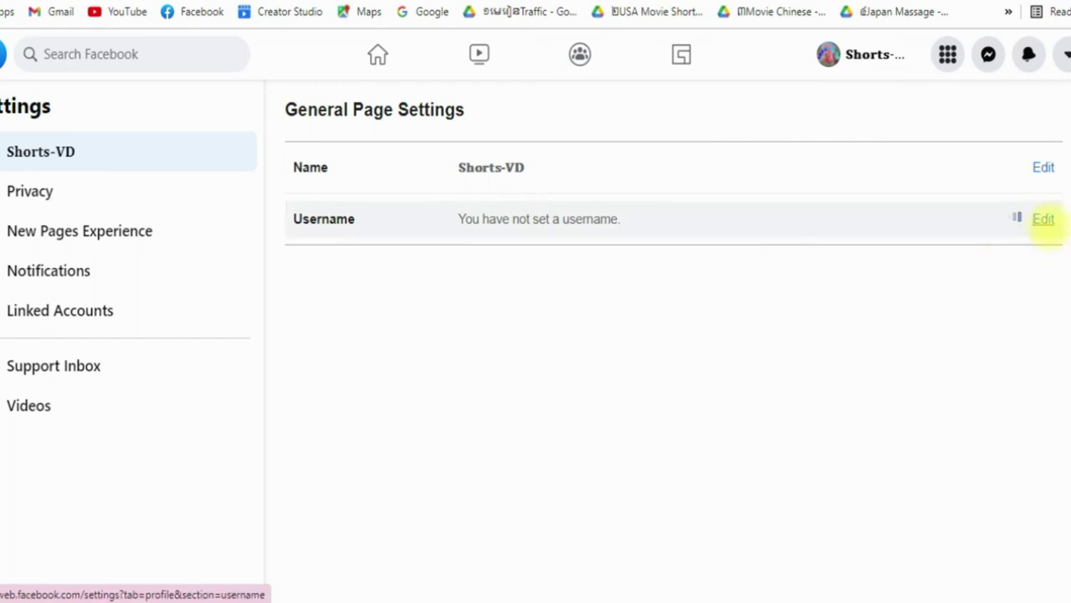
Open the page's username for editing, leave it blank and go back to the Shorts-VD page
{"action": "left_click", "coordinate": [1043, 220]}
{"action": "left_click", "coordinate": [597, 289]}
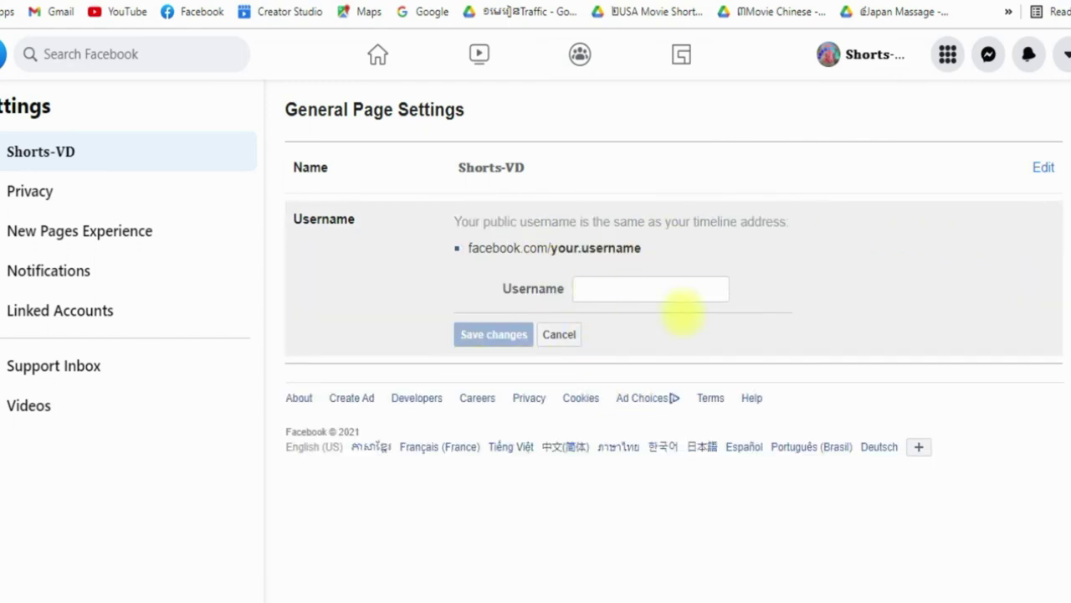
{"action": "left_click", "coordinate": [593, 290]}
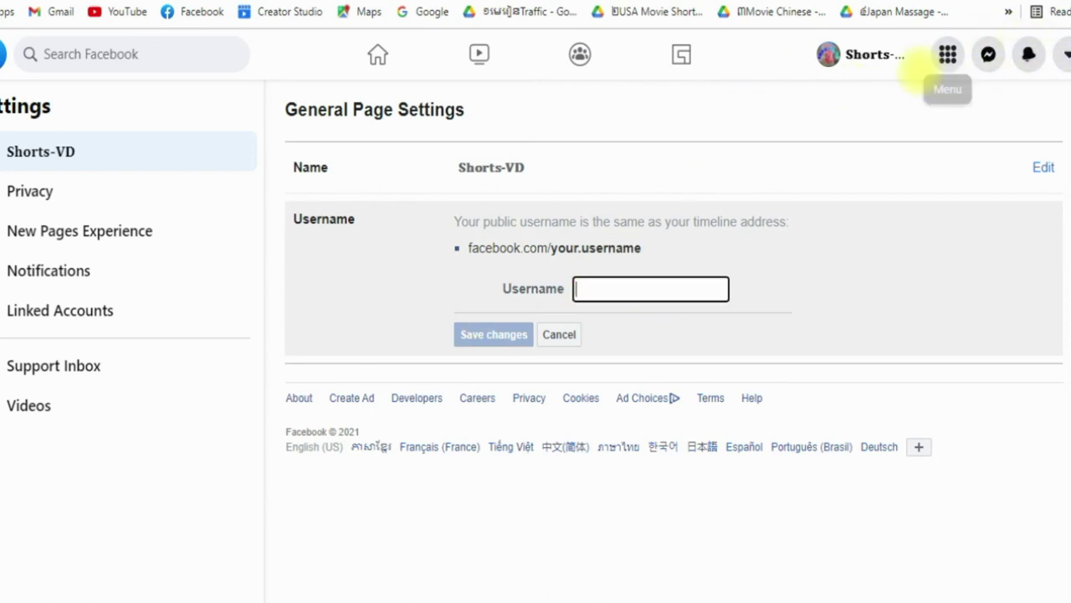
{"action": "left_click", "coordinate": [892, 57]}
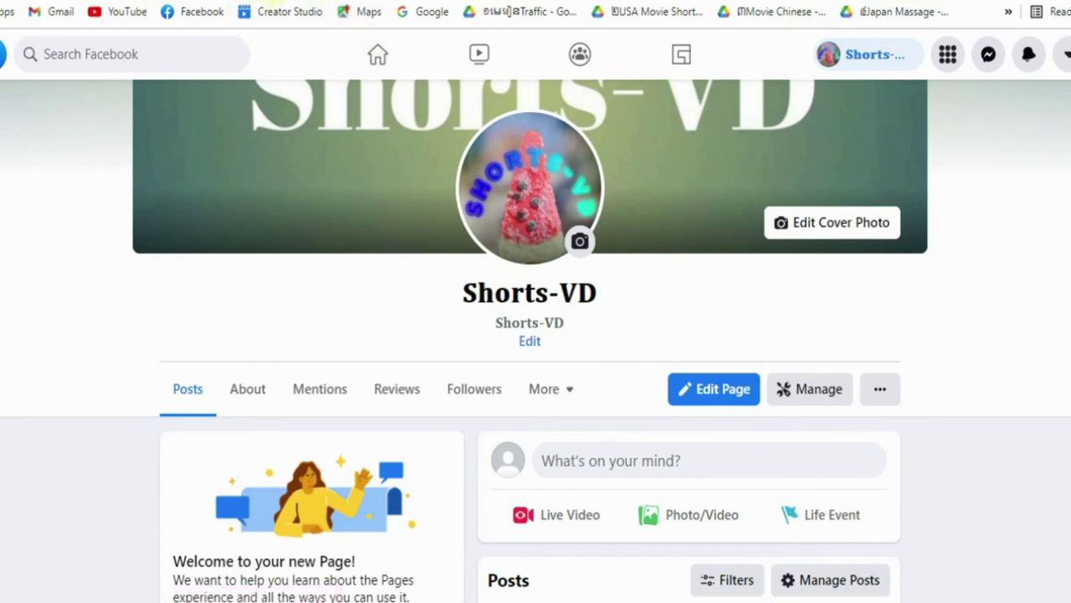
{"action": "right_click", "coordinate": [268, 0]}
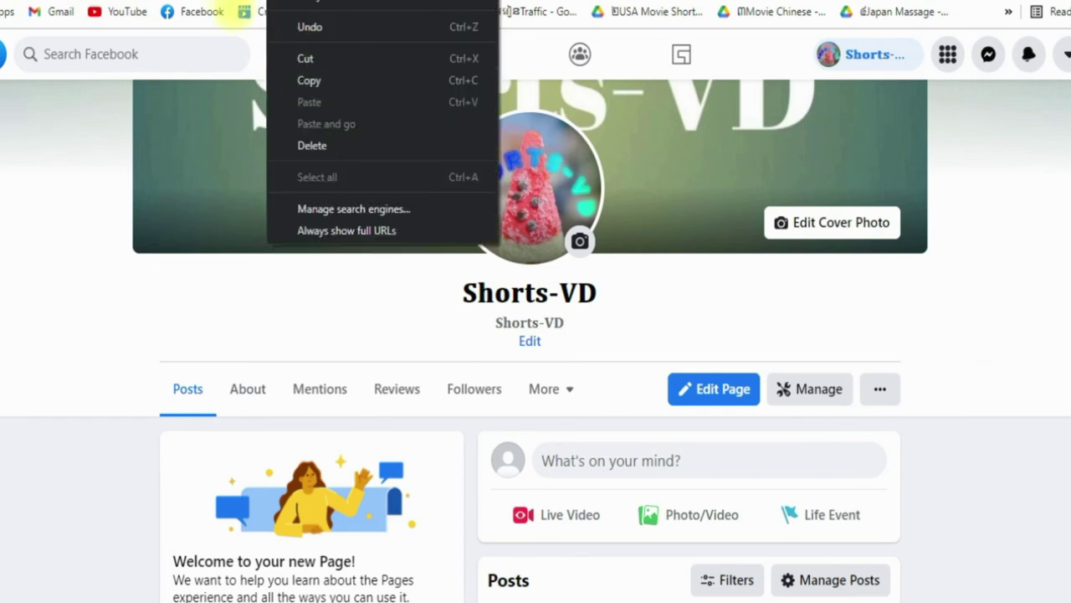
{"action": "left_click", "coordinate": [222, 13]}
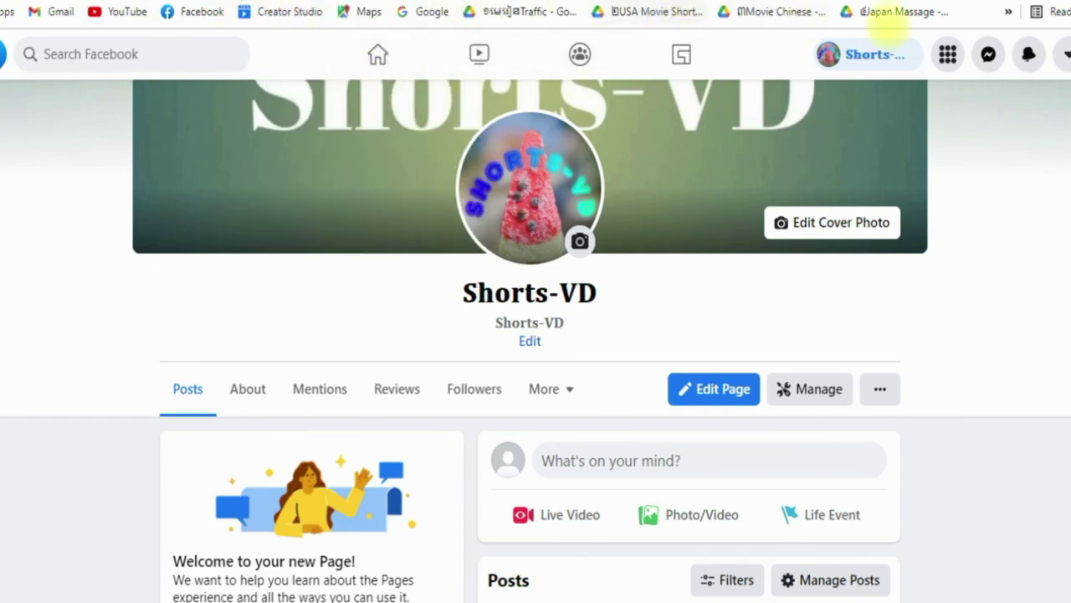
Open the General Page Settings of Shorts-VD and enter shortsvd as the page's username
{"action": "left_click", "coordinate": [1064, 53]}
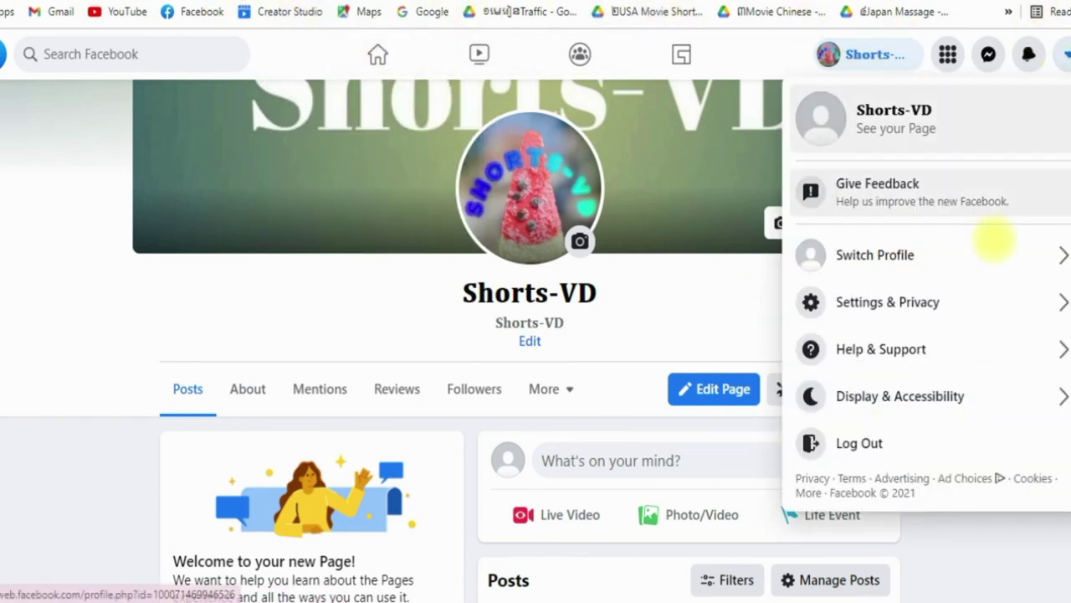
{"action": "left_click", "coordinate": [950, 297]}
{"action": "left_click", "coordinate": [911, 160]}
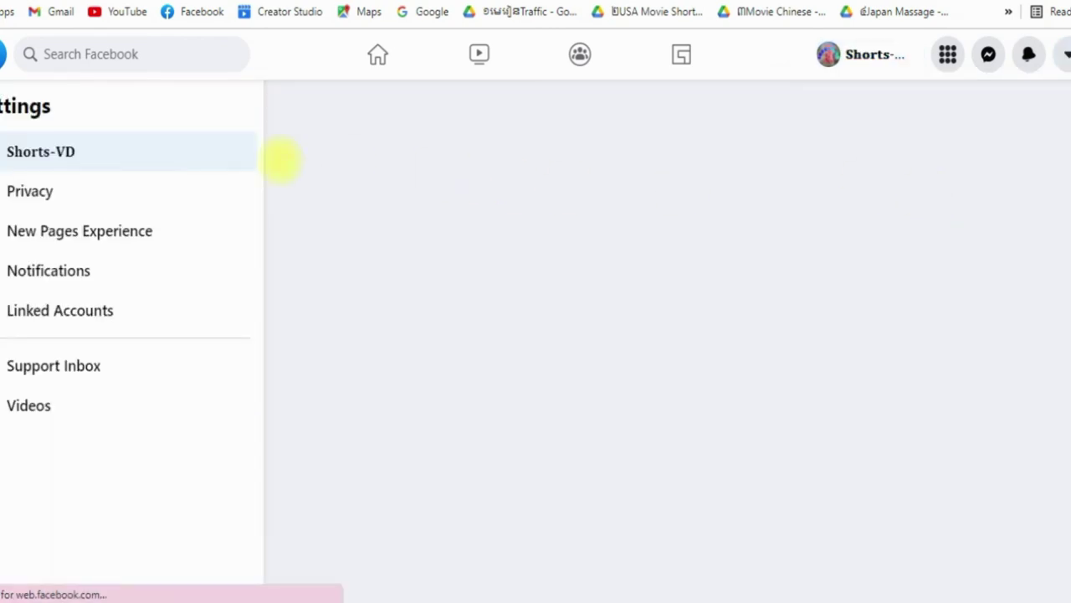
{"action": "left_click", "coordinate": [41, 150]}
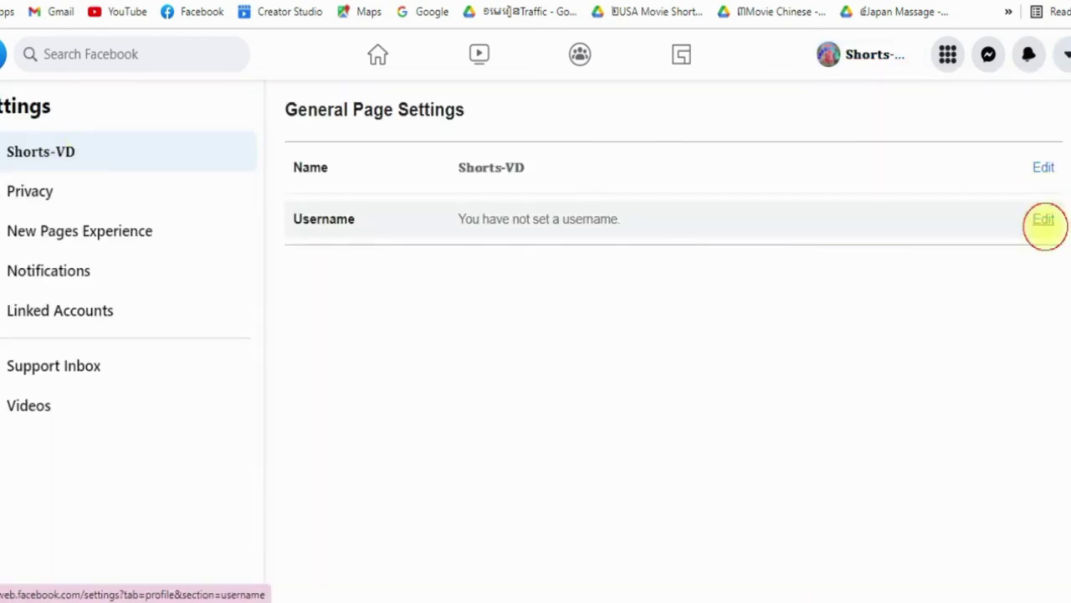
{"action": "left_click", "coordinate": [1043, 220]}
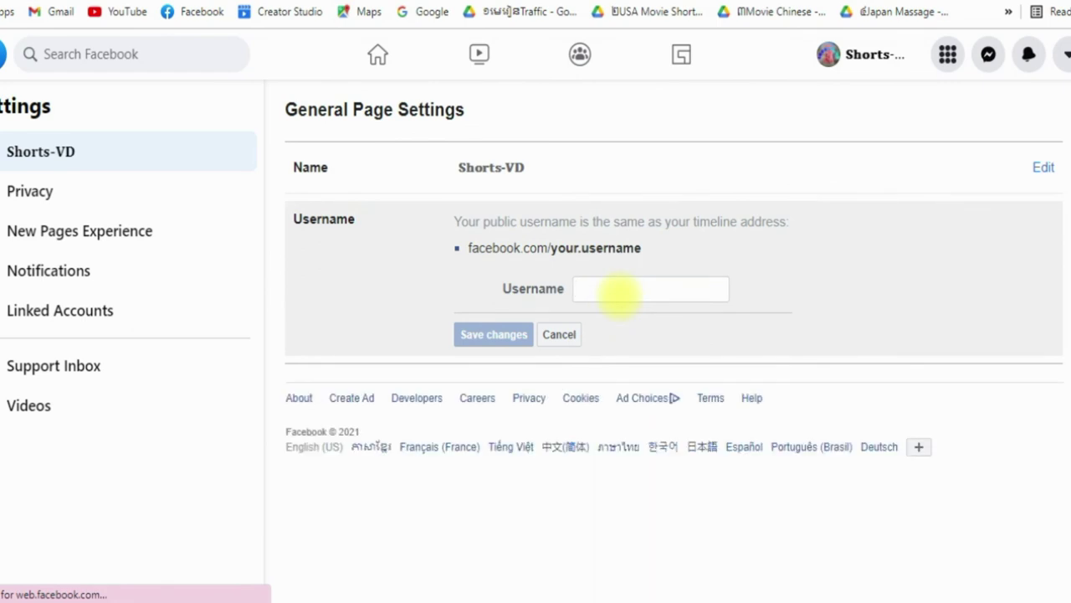
{"action": "left_click", "coordinate": [615, 290]}
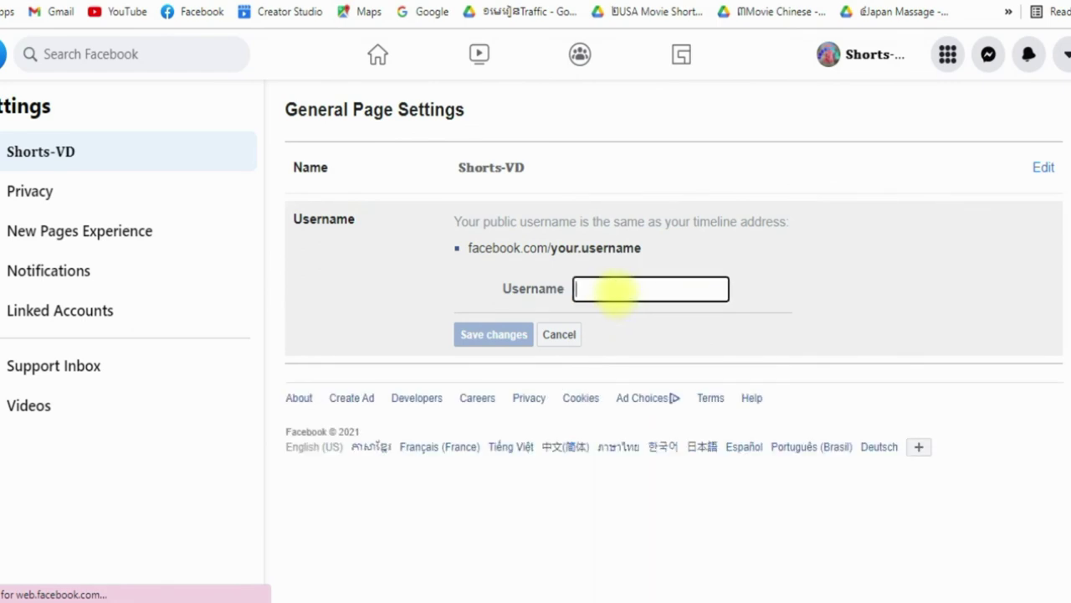
{"action": "type", "text": "sh"}
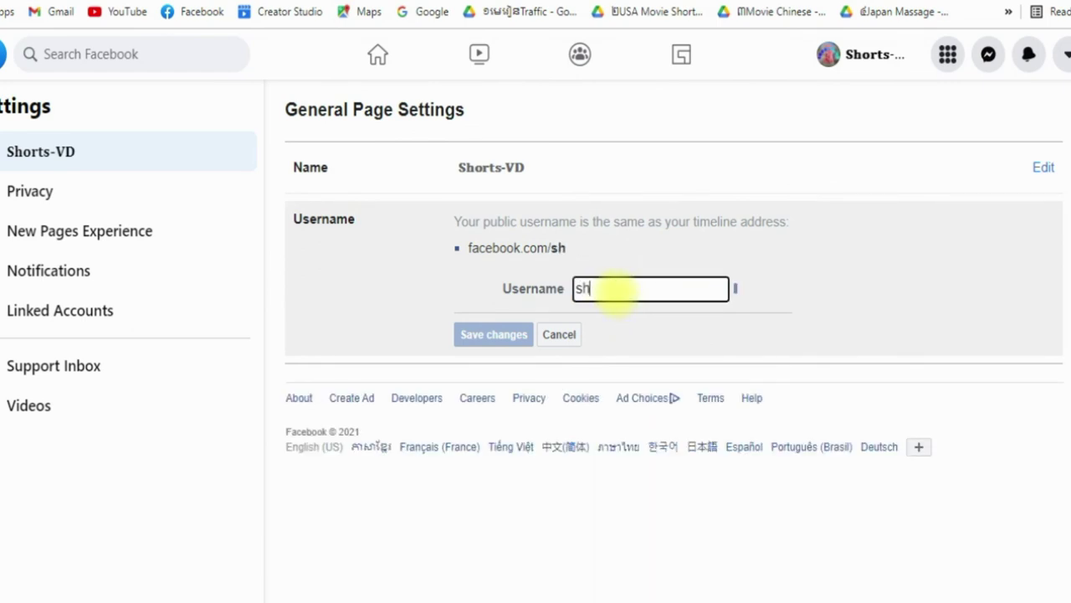
{"action": "type", "text": "ortsvd"}
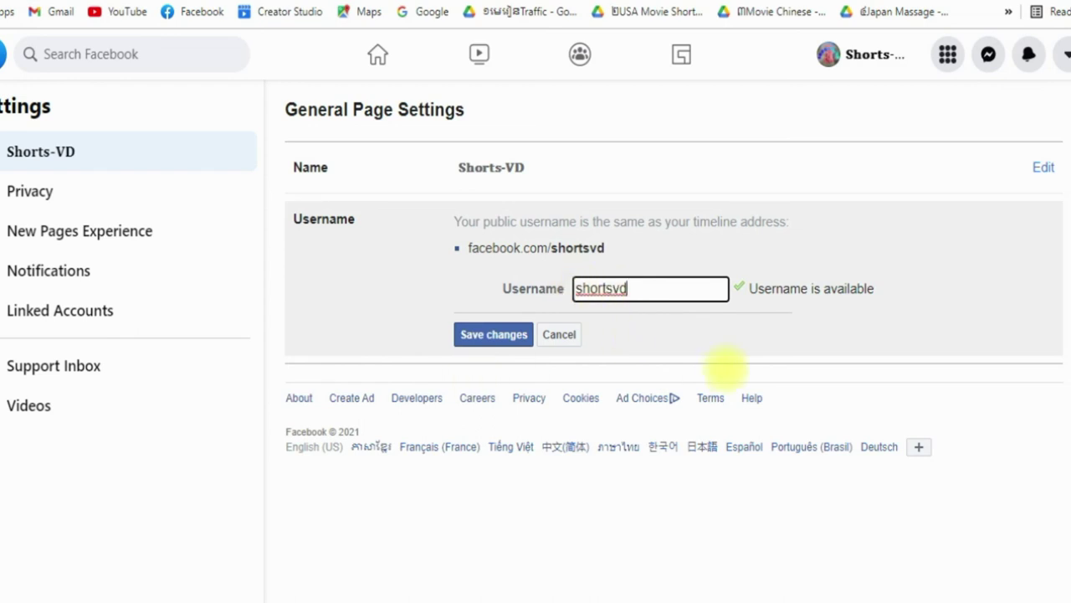
{"action": "left_click", "coordinate": [904, 3]}
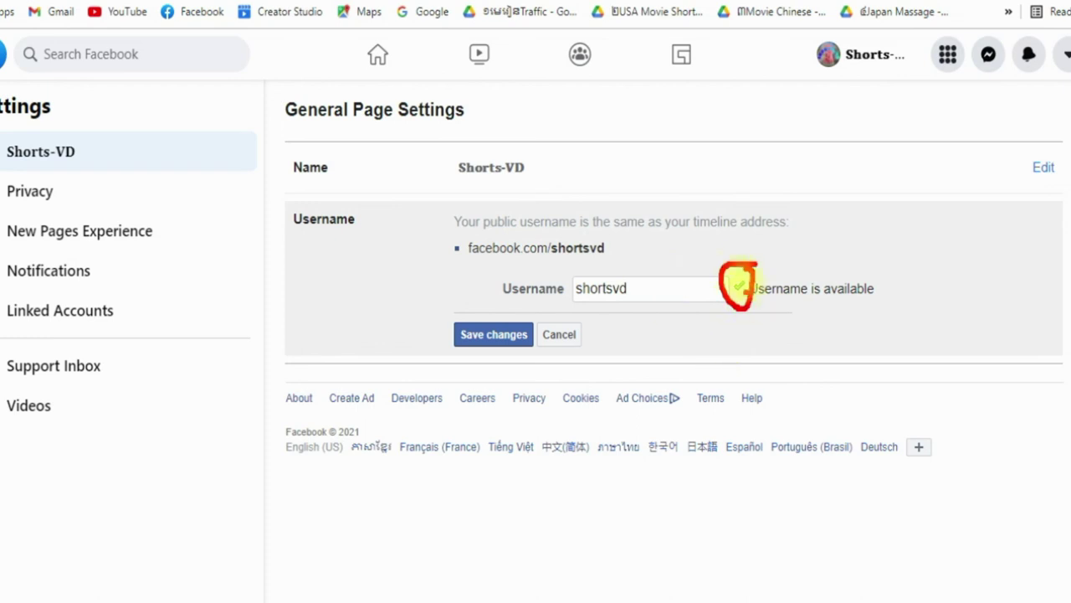
{"action": "left_click_drag", "start_coordinate": [739, 277], "coordinate": [745, 298]}
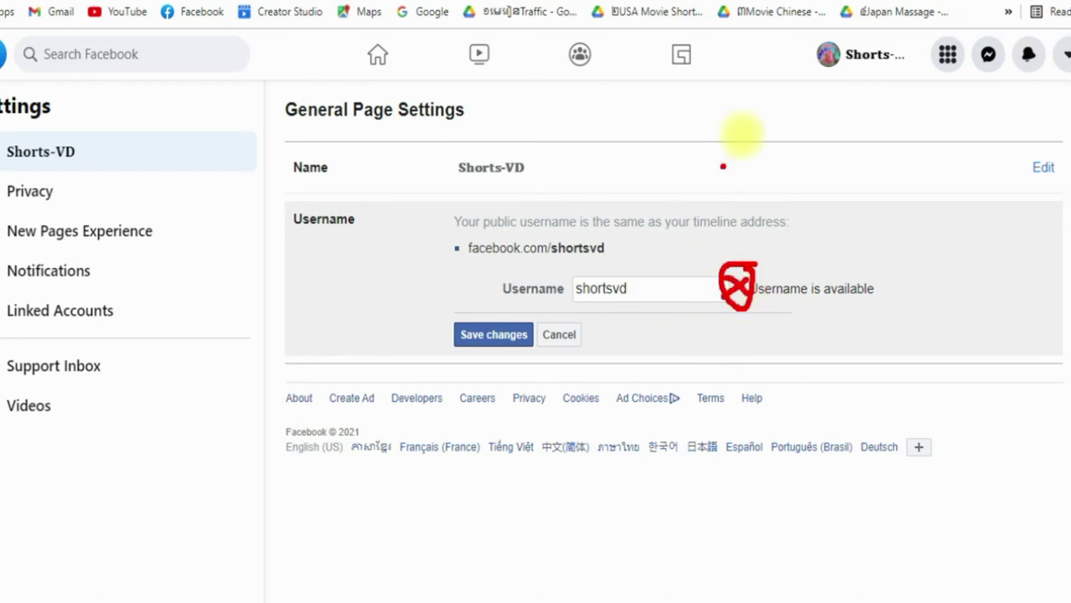
{"action": "left_click", "coordinate": [944, 42]}
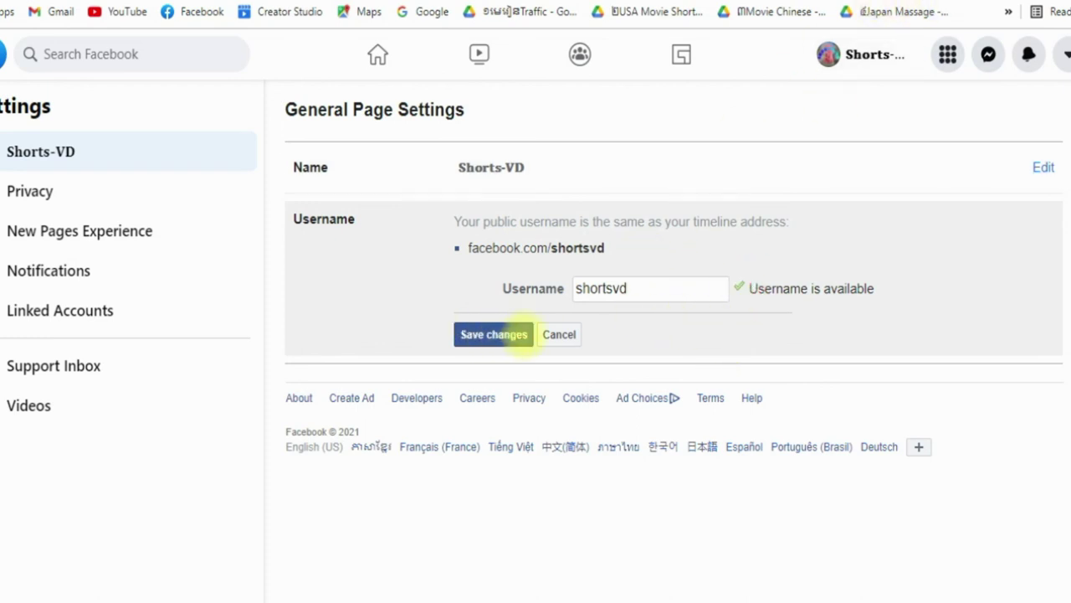
Save the username change and authorize it by submitting the account password
{"action": "left_click", "coordinate": [494, 335]}
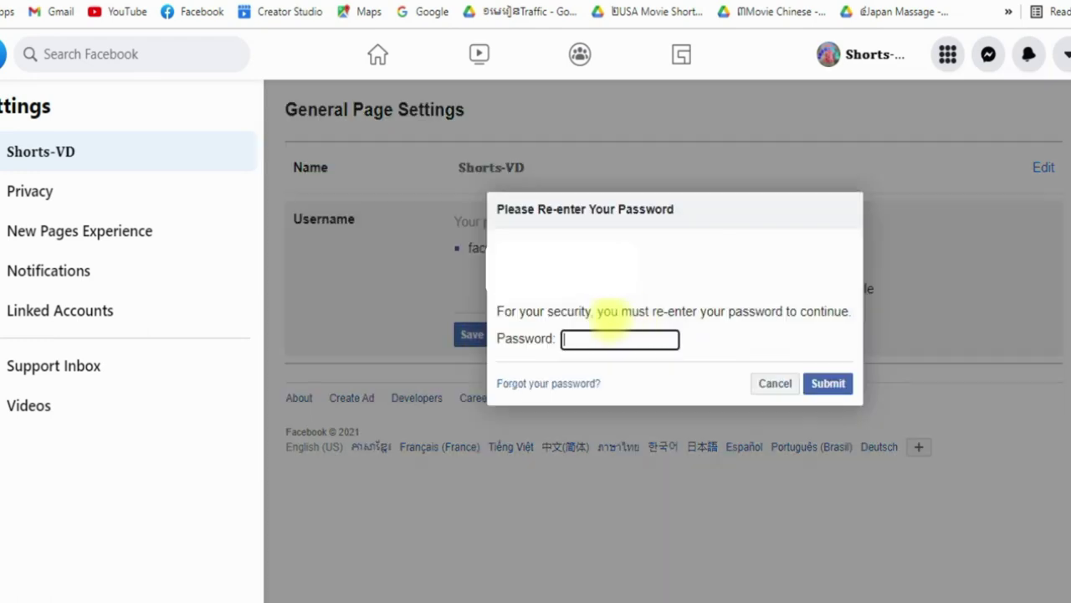
{"action": "left_click", "coordinate": [593, 338]}
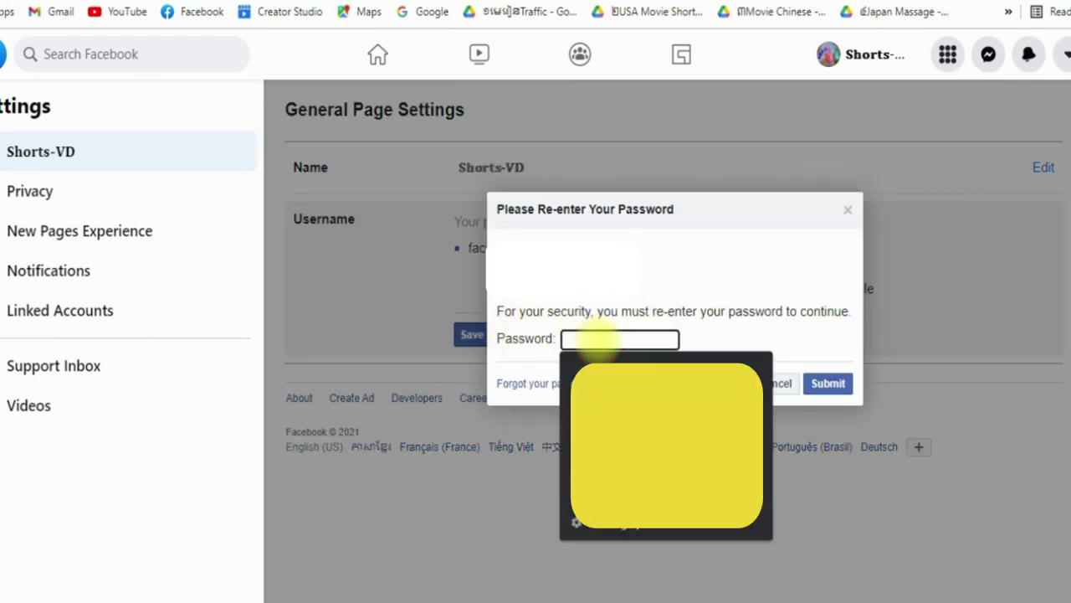
{"action": "type", "text": "••••••••••"}
{"action": "left_click", "coordinate": [829, 382]}
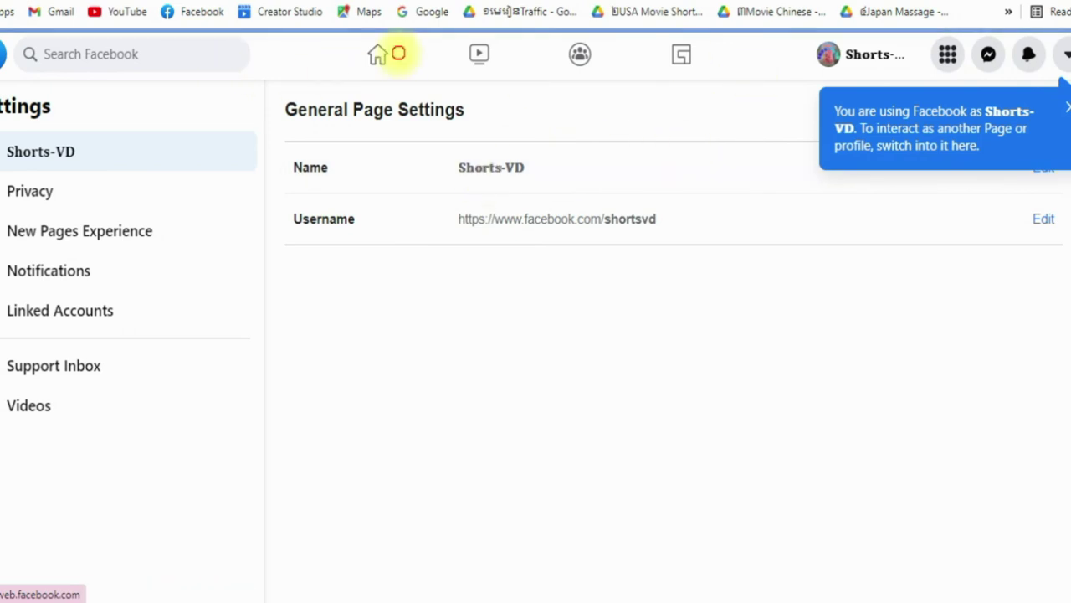
Go through the home feed back to the Shorts-VD page and review its posts and Intro section
{"action": "left_click", "coordinate": [378, 54]}
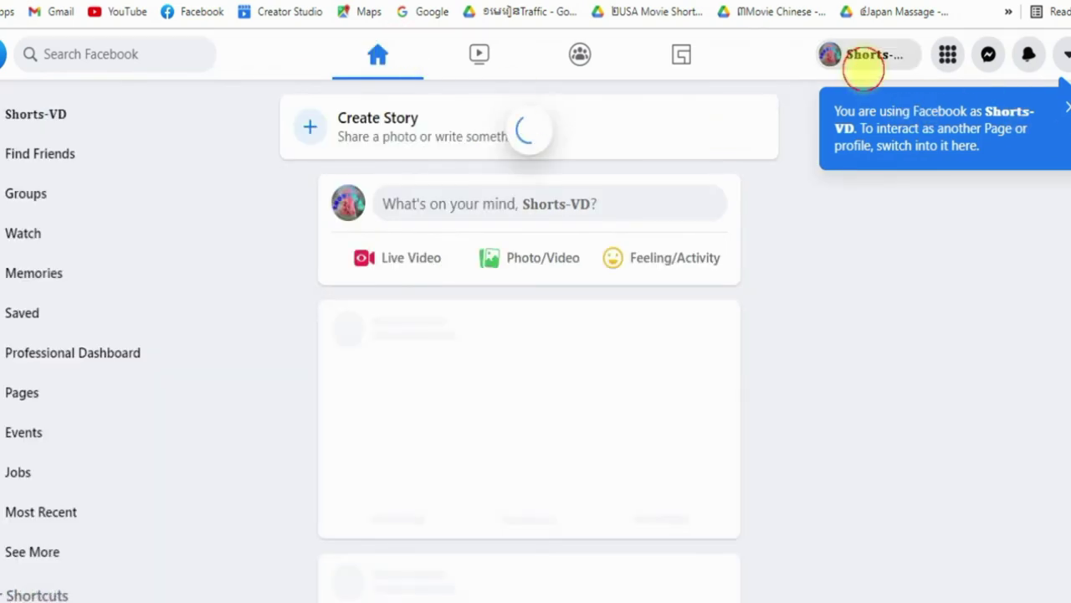
{"action": "left_click", "coordinate": [862, 65]}
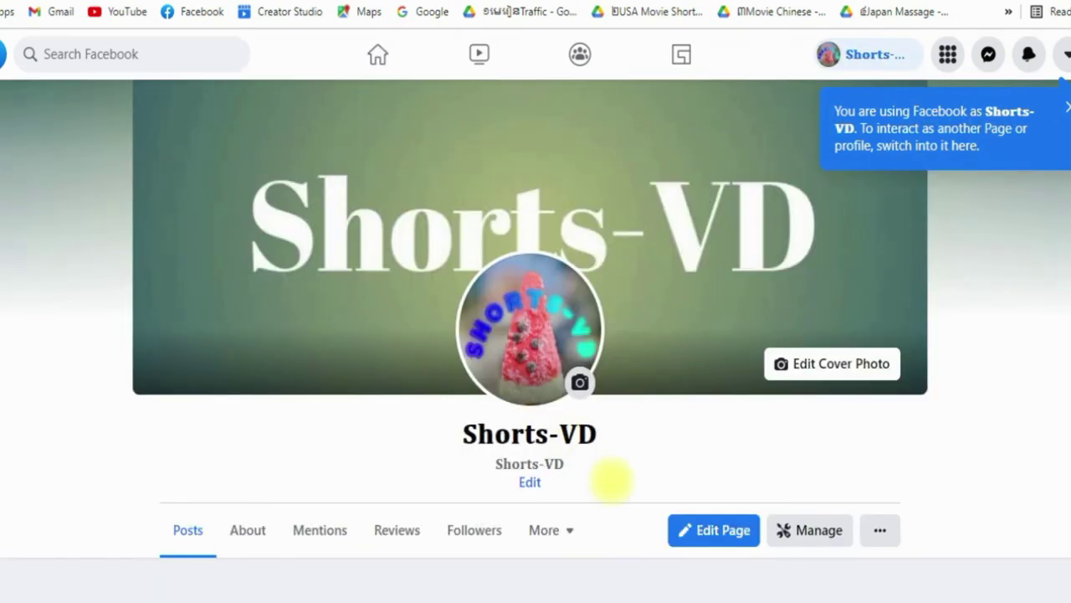
{"action": "scroll", "coordinate": [598, 468], "scroll_direction": "down", "scroll_amount": 5}
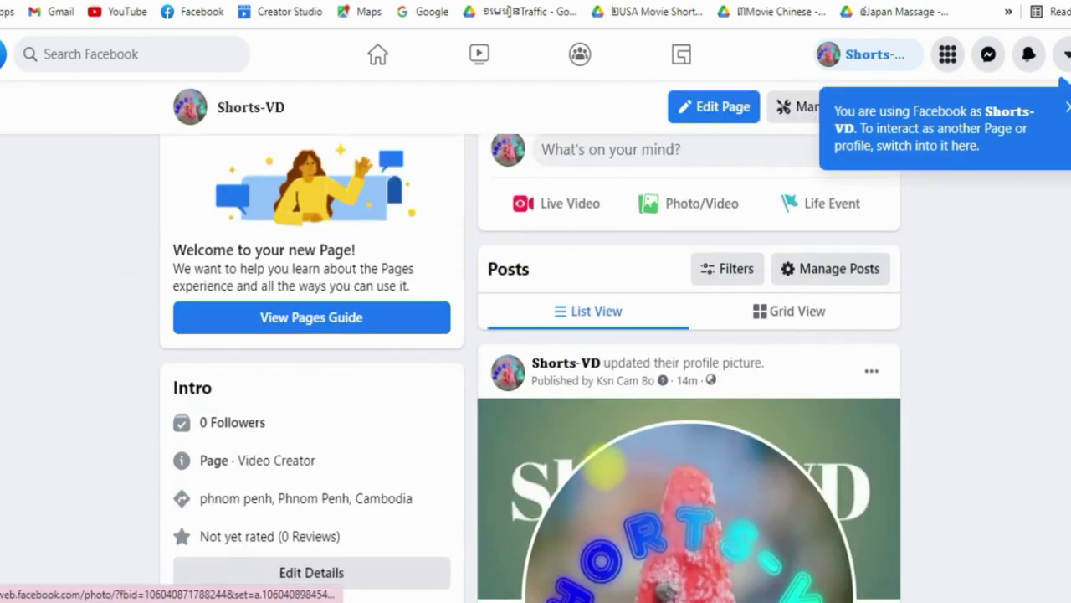
{"action": "scroll", "coordinate": [703, 474], "scroll_direction": "down", "scroll_amount": 3}
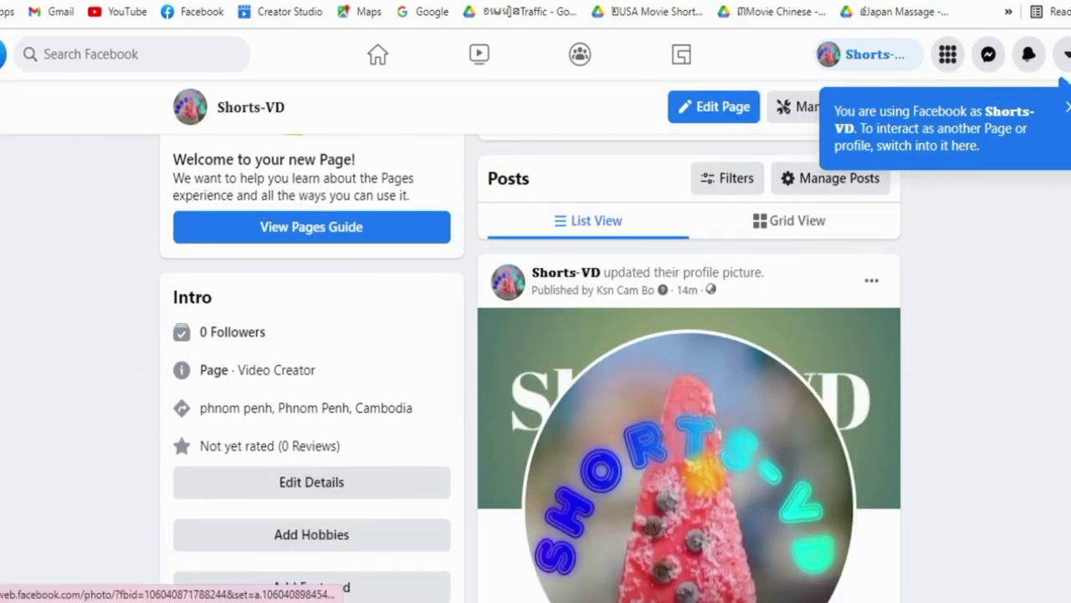
{"action": "scroll", "coordinate": [703, 475], "scroll_direction": "up", "scroll_amount": 9}
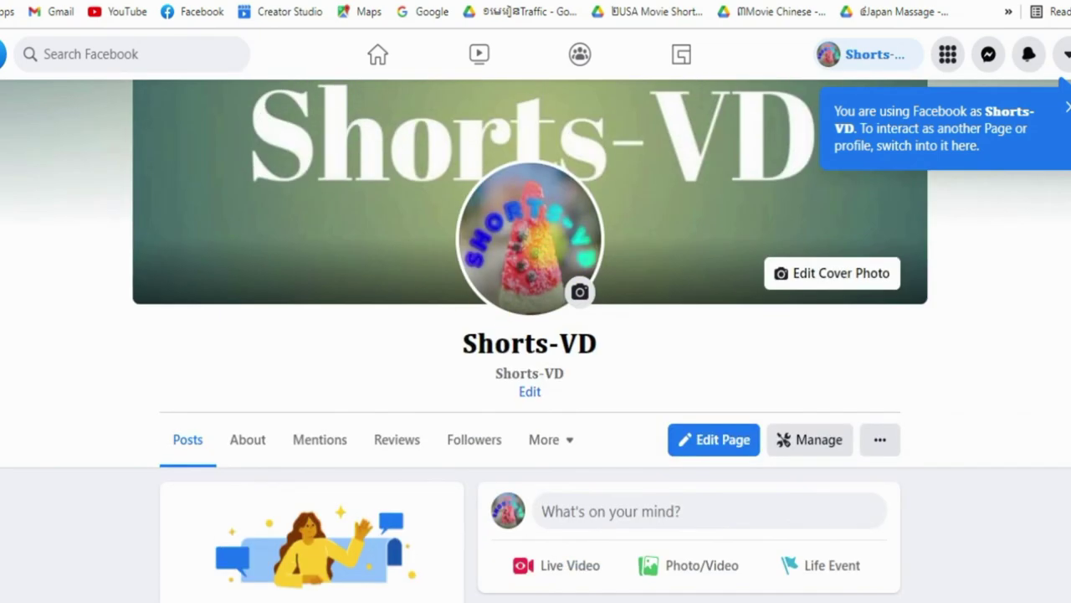
{"action": "scroll", "coordinate": [443, 359], "scroll_direction": "down", "scroll_amount": 6}
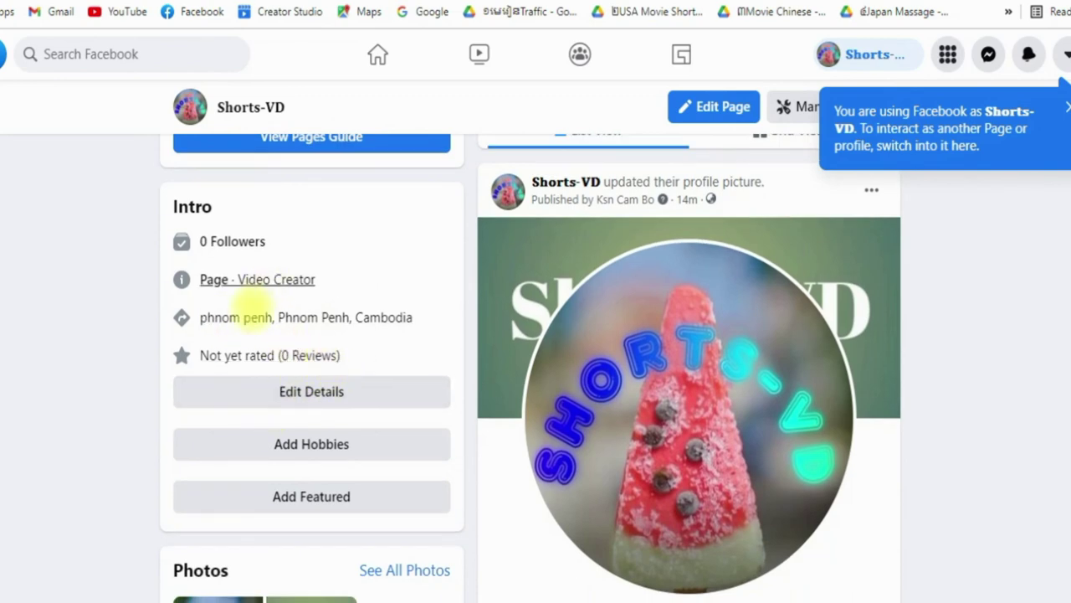
Open the Intro details for editing, go on to updating the information and look over the page's About overview
{"action": "left_click", "coordinate": [311, 391]}
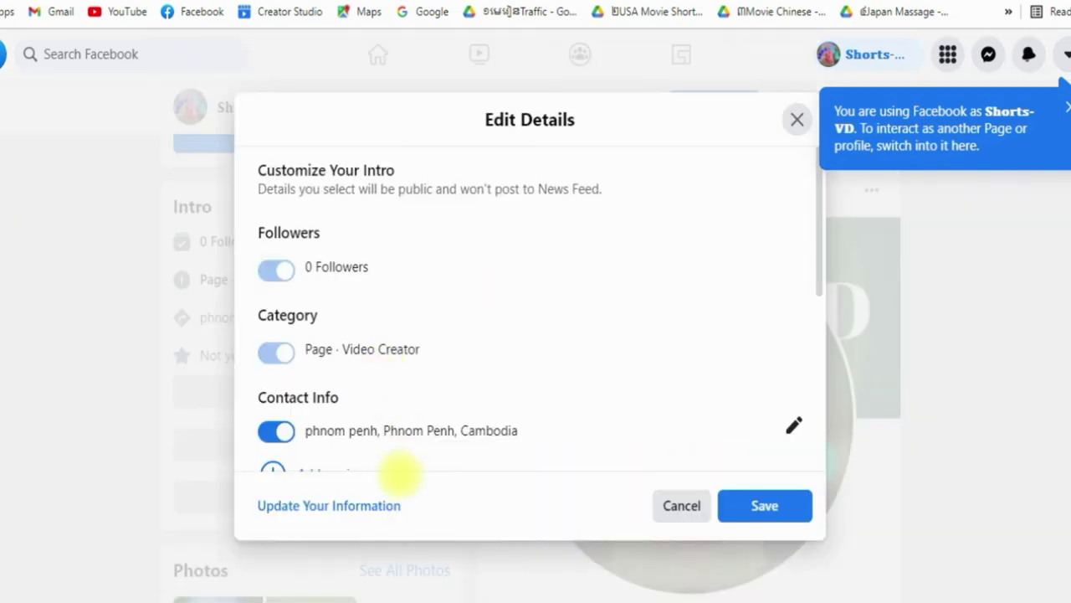
{"action": "left_click", "coordinate": [368, 505]}
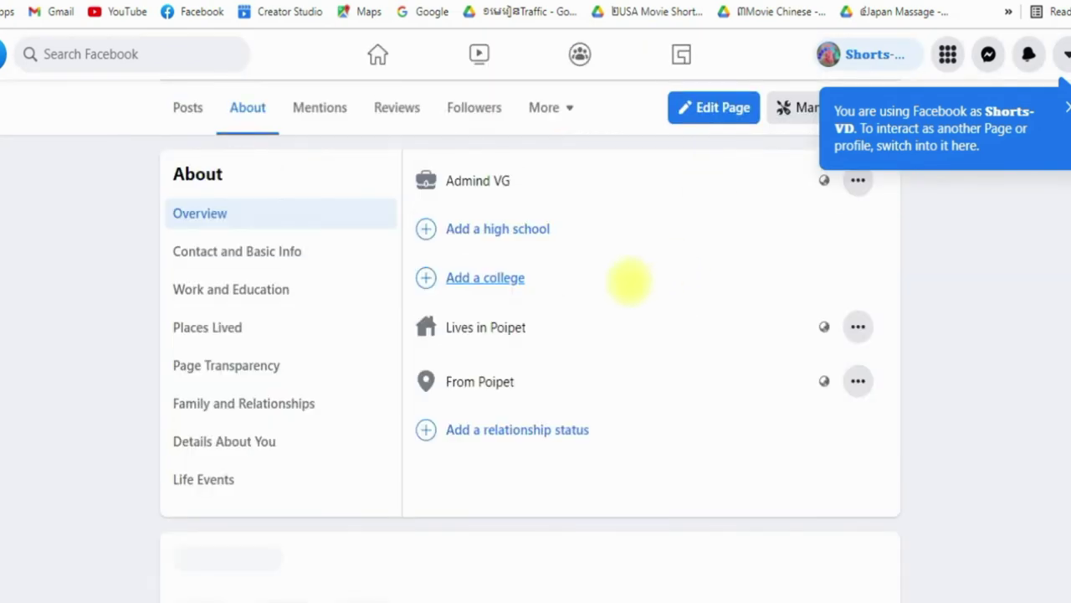
{"action": "scroll", "coordinate": [630, 283], "scroll_direction": "down", "scroll_amount": 2}
{"action": "scroll", "coordinate": [411, 313], "scroll_direction": "up", "scroll_amount": 7}
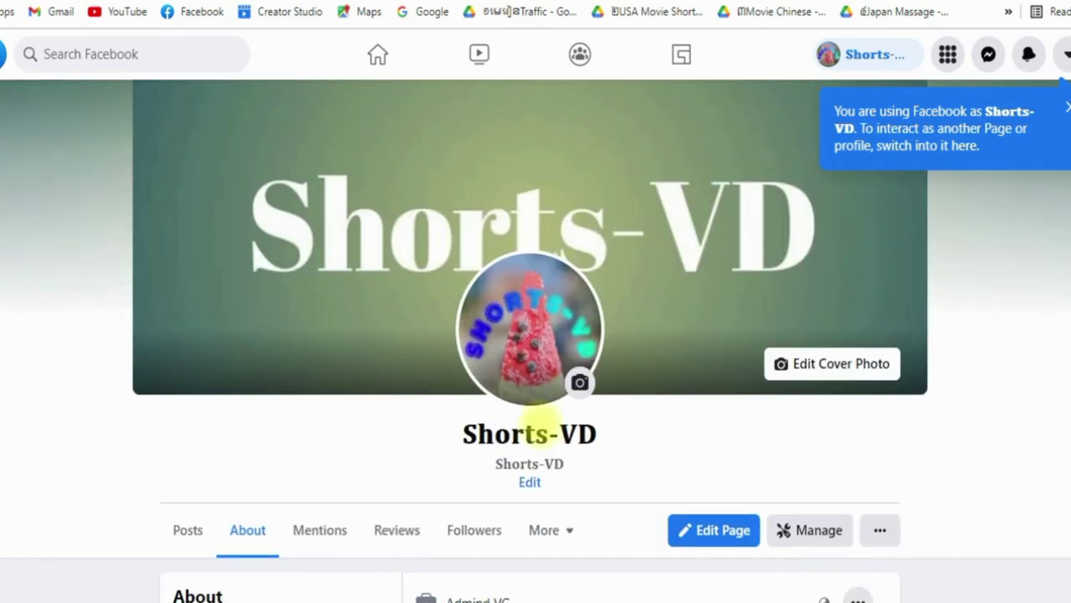
{"action": "scroll", "coordinate": [559, 352], "scroll_direction": "down", "scroll_amount": 2}
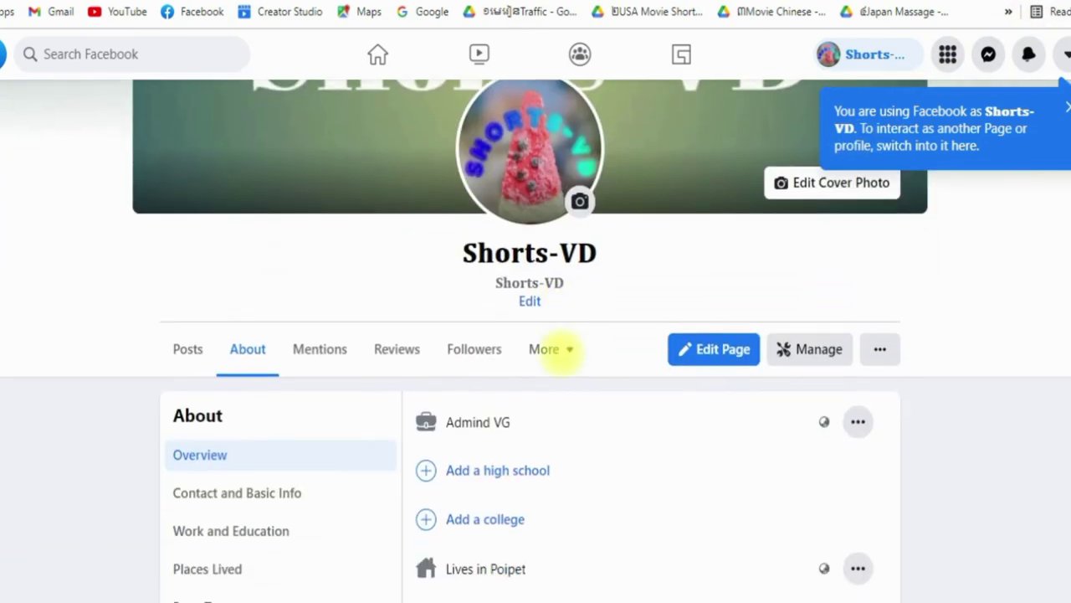
{"action": "scroll", "coordinate": [608, 267], "scroll_direction": "up", "scroll_amount": 2}
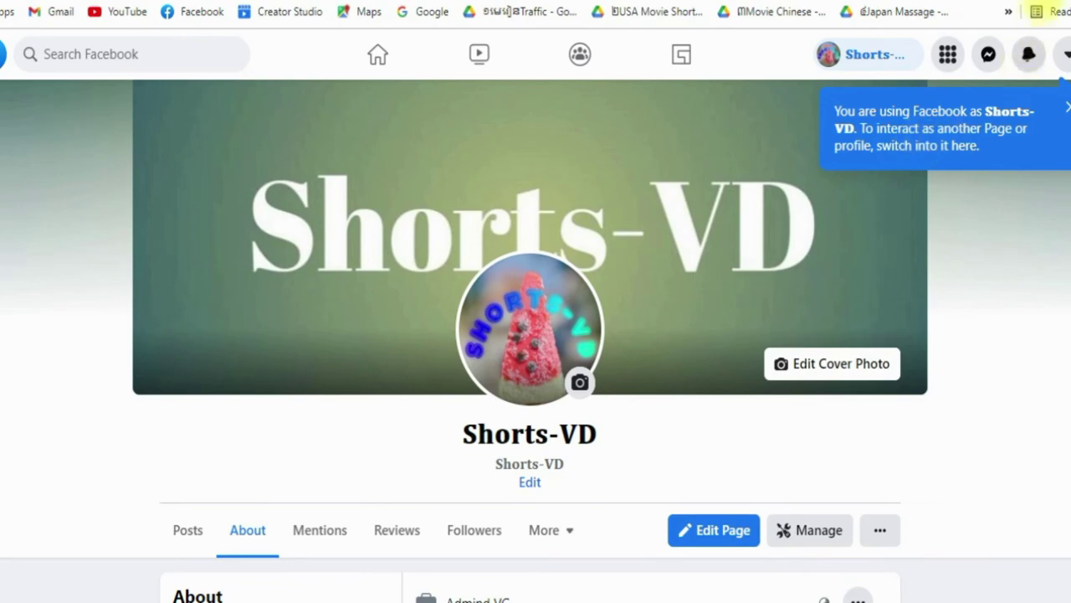